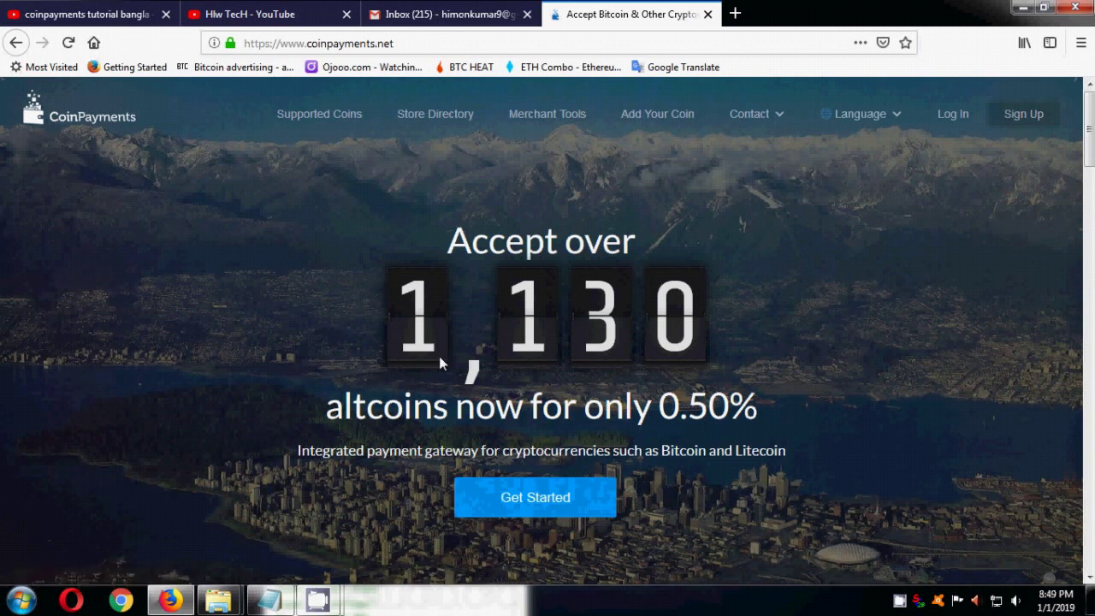
Open the account registration form and go through its username, email, password and confirmation fields without filling them in.
{"action": "left_click", "coordinate": [534, 513]}
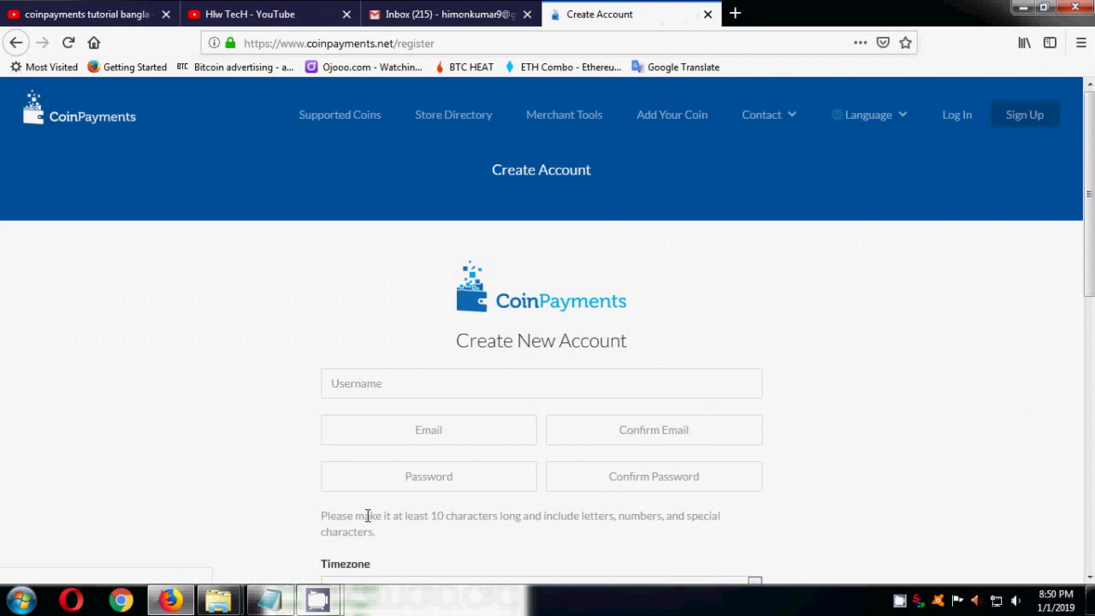
{"action": "scroll", "coordinate": [954, 330], "scroll_direction": "down", "scroll_amount": 2}
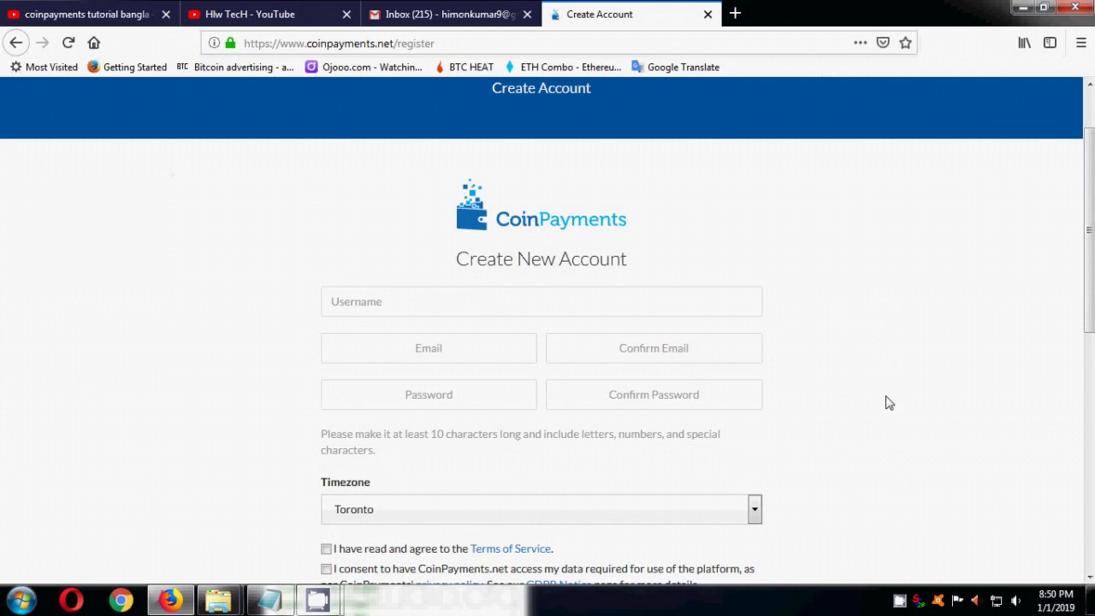
{"action": "left_click", "coordinate": [352, 307]}
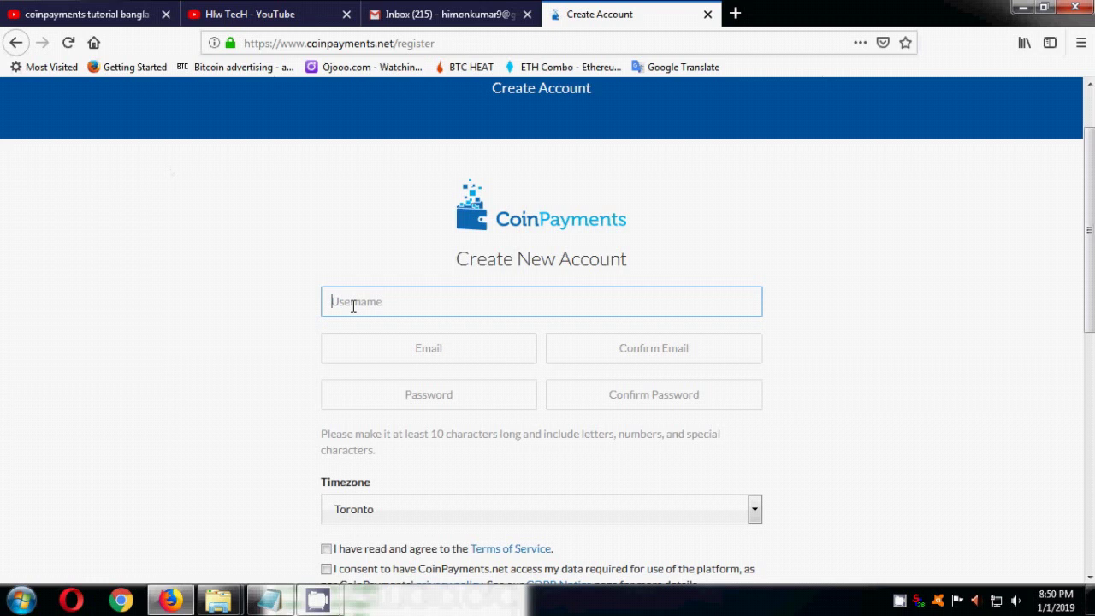
{"action": "left_click", "coordinate": [402, 358]}
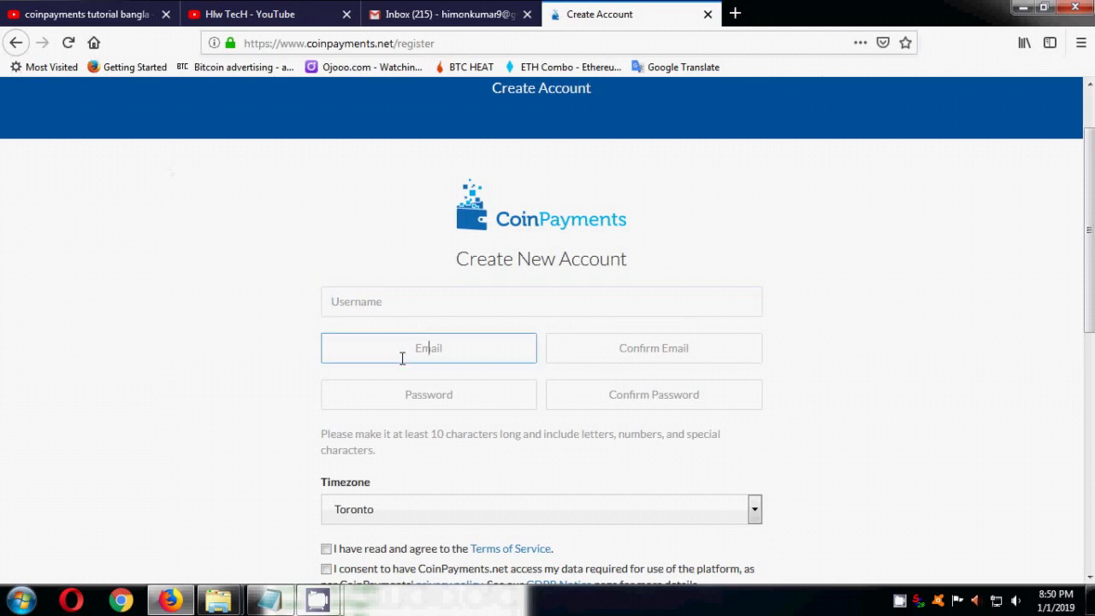
{"action": "left_click", "coordinate": [645, 349]}
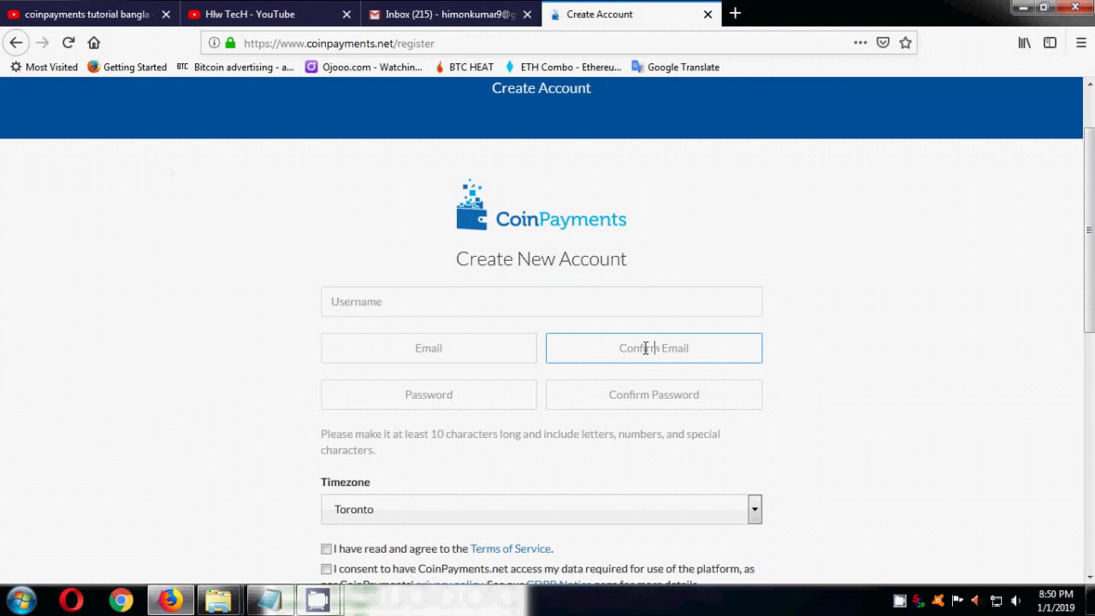
{"action": "left_click", "coordinate": [432, 396]}
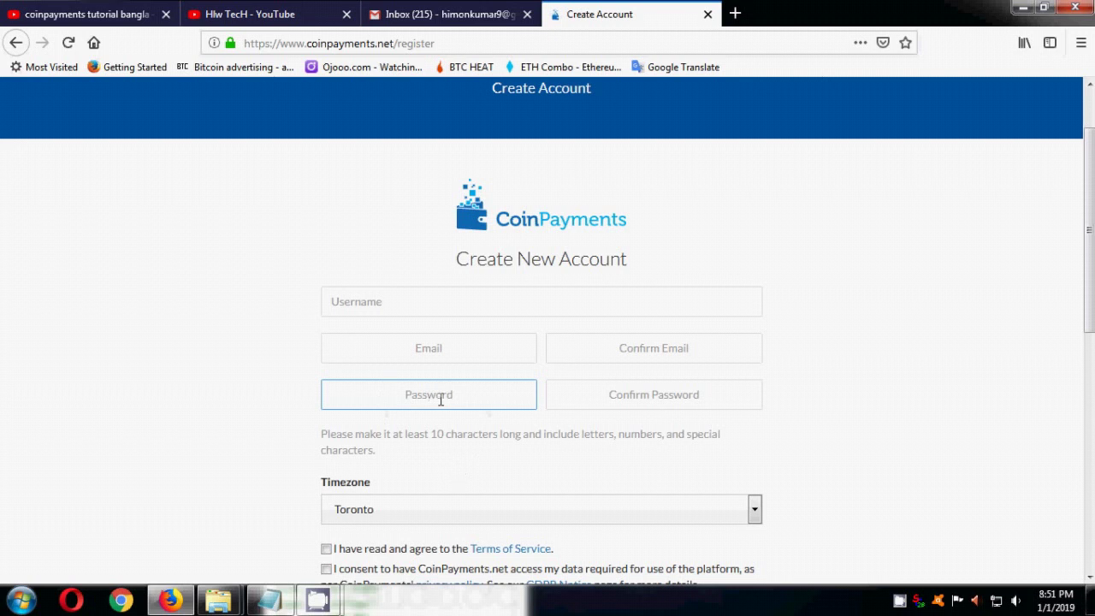
{"action": "left_click", "coordinate": [656, 404]}
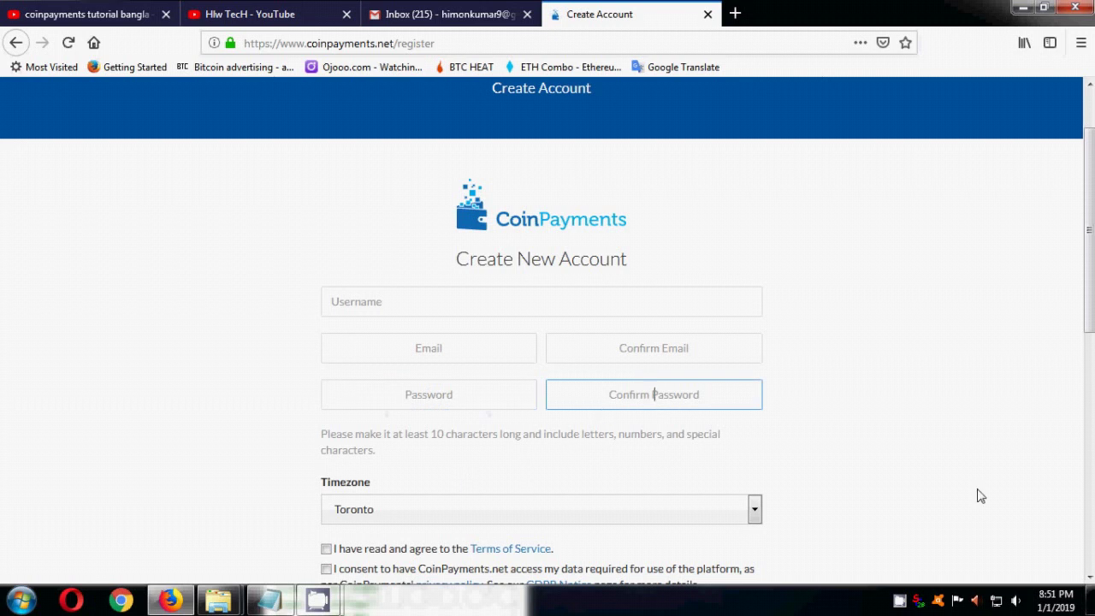
{"action": "scroll", "coordinate": [940, 492], "scroll_direction": "down", "scroll_amount": 2}
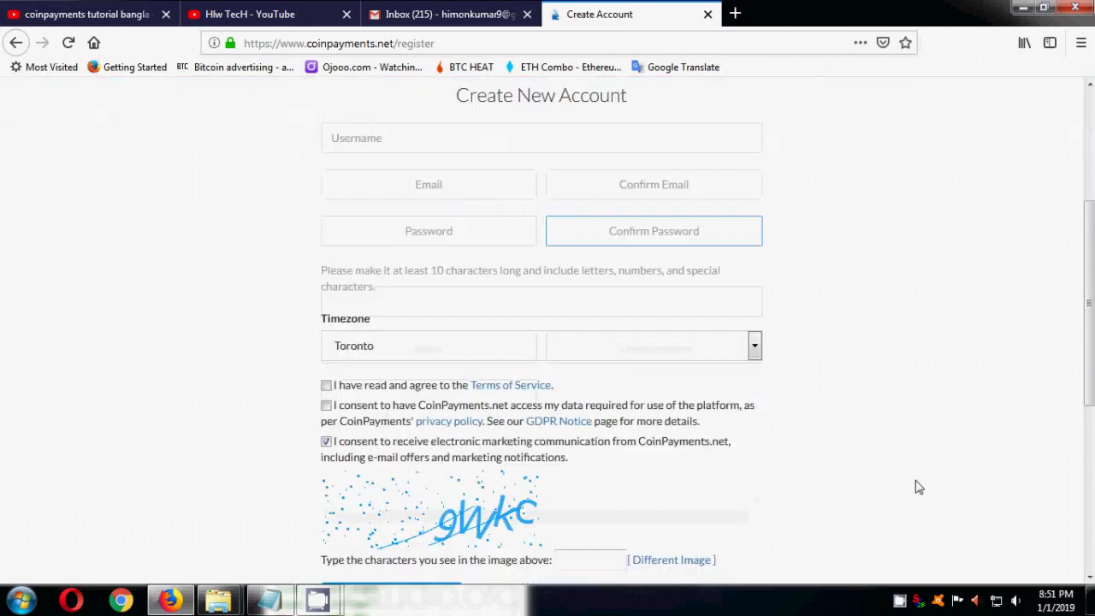
Set the timezone in the registration form to Dhaka.
{"action": "left_click", "coordinate": [755, 349]}
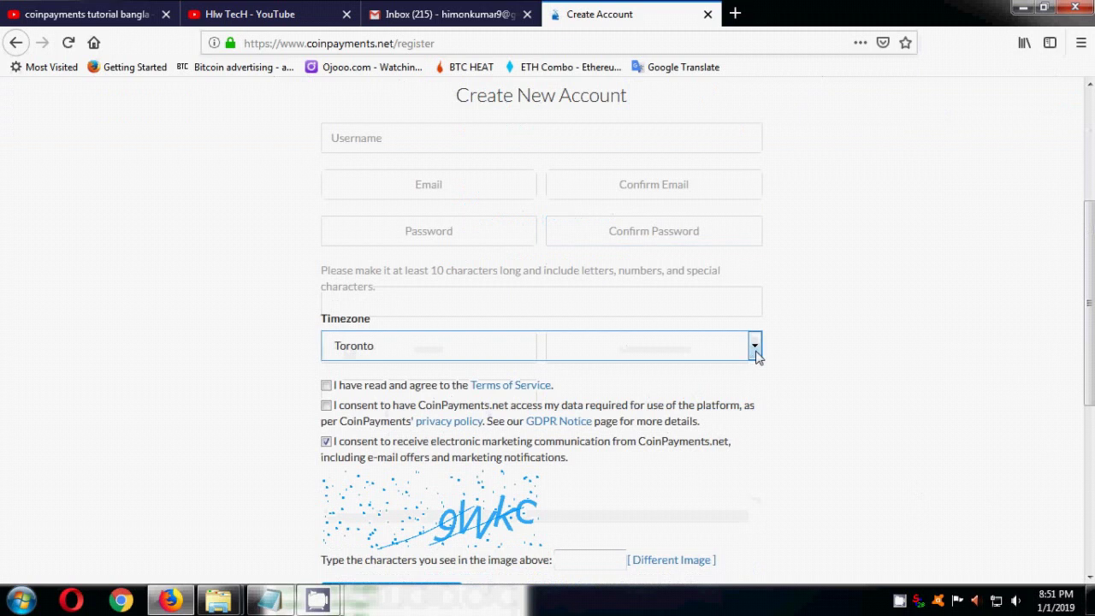
{"action": "left_click", "coordinate": [755, 347]}
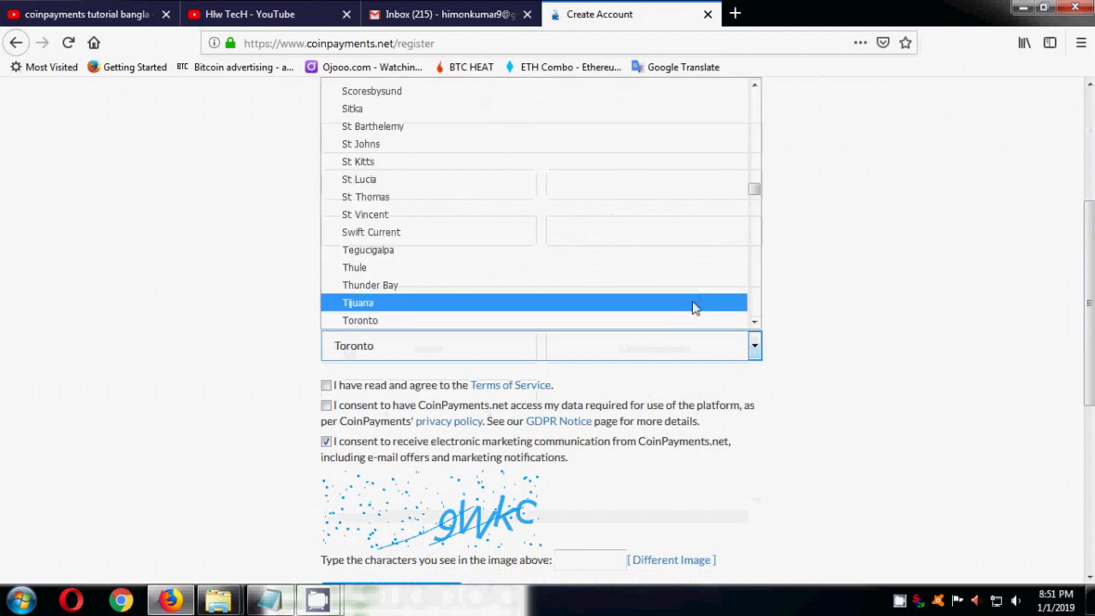
{"action": "left_click_drag", "start_coordinate": [754, 323], "coordinate": [756, 327]}
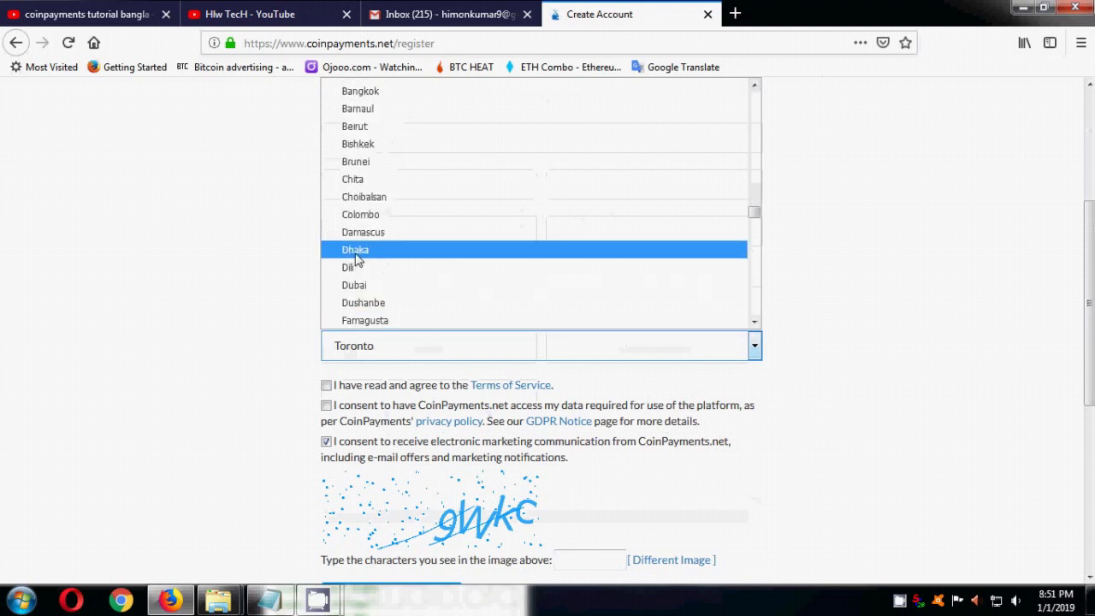
{"action": "left_click", "coordinate": [355, 256]}
Agree to the Terms of Service, consent to data access, and enter the captcha characters in the registration form.
{"action": "scroll", "coordinate": [793, 433], "scroll_direction": "down", "scroll_amount": 1}
{"action": "scroll", "coordinate": [794, 434], "scroll_direction": "down", "scroll_amount": 3}
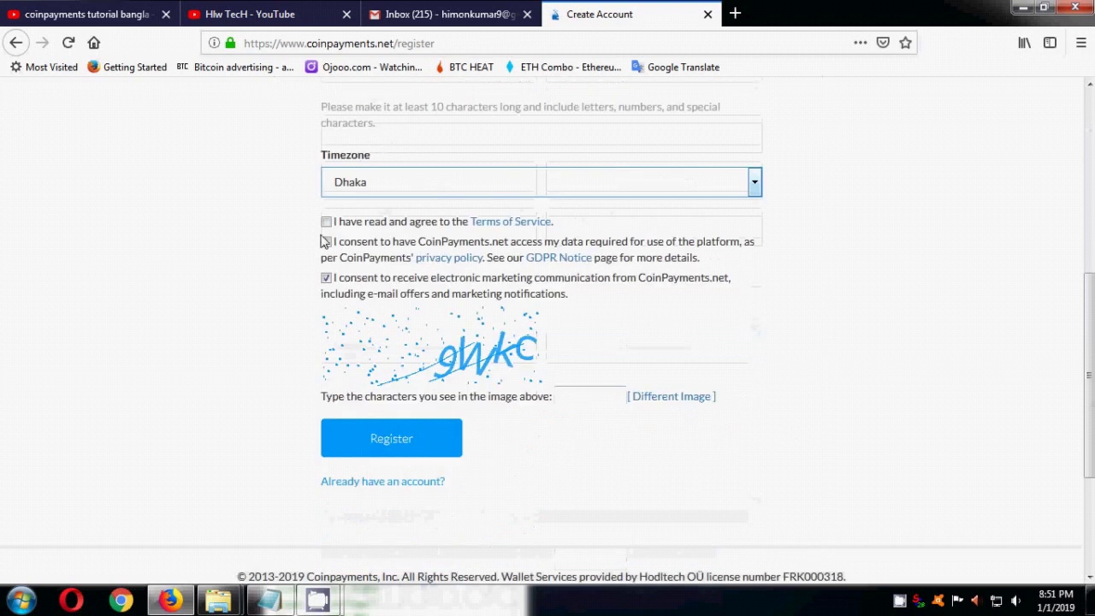
{"action": "left_click", "coordinate": [326, 220]}
{"action": "left_click", "coordinate": [326, 242]}
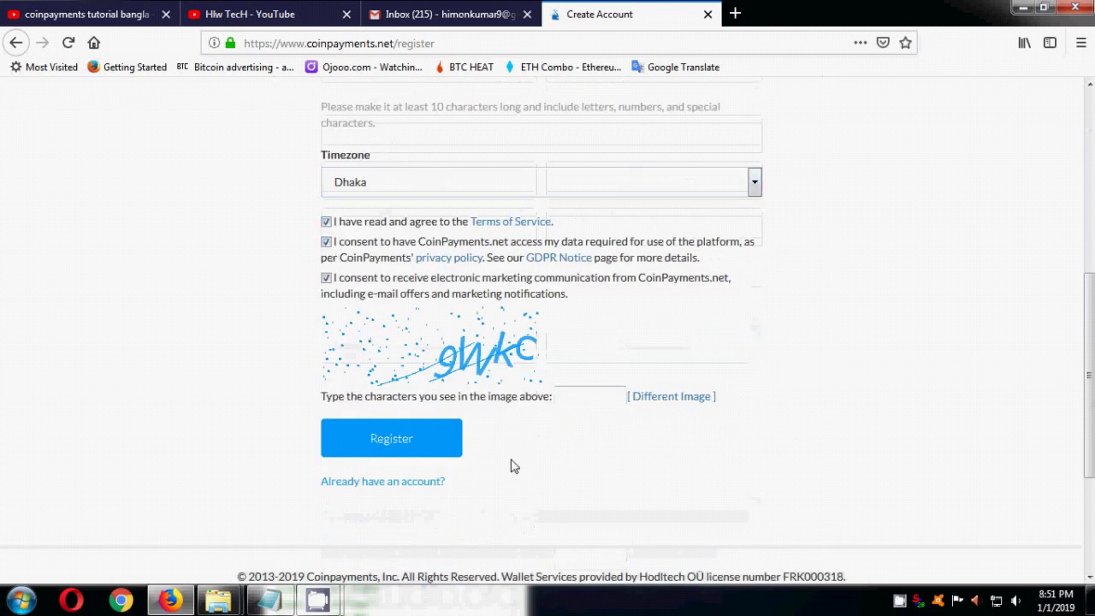
{"action": "left_click", "coordinate": [579, 394]}
{"action": "type", "text": "9Wkc"}
Review the whole registration form, from the account fields to the timezone, consents and captcha.
{"action": "scroll", "coordinate": [528, 479], "scroll_direction": "up", "scroll_amount": 5}
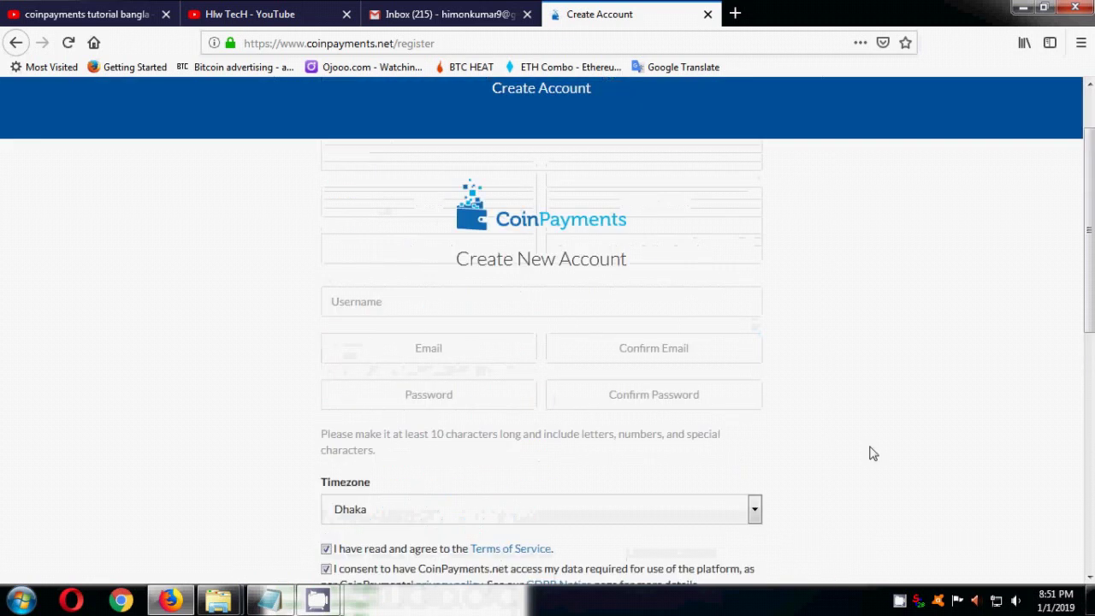
{"action": "scroll", "coordinate": [872, 453], "scroll_direction": "down", "scroll_amount": 3}
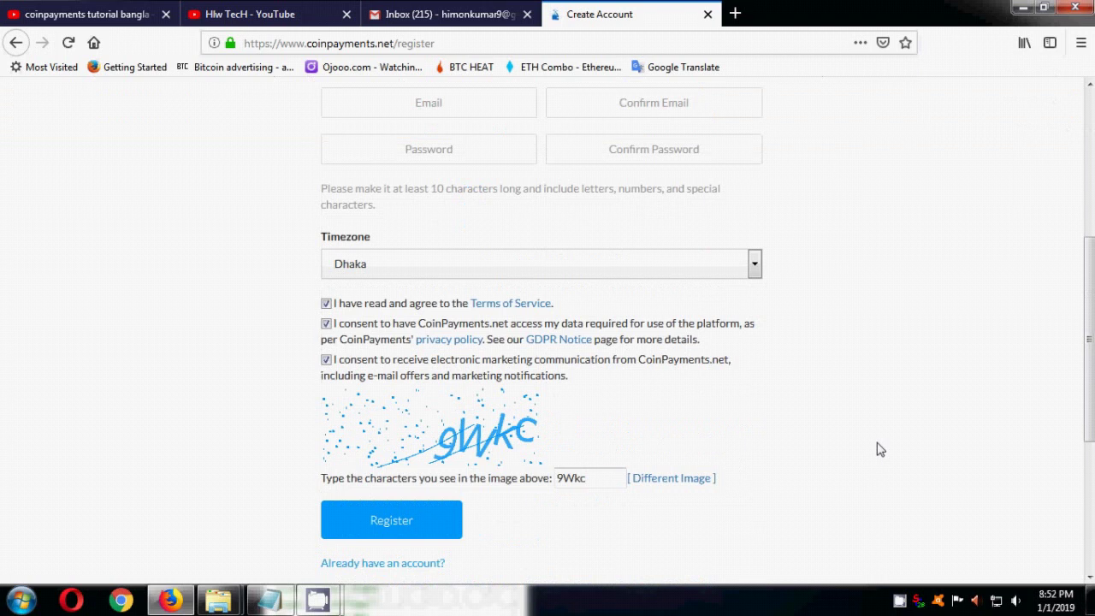
{"action": "scroll", "coordinate": [499, 316], "scroll_direction": "up", "scroll_amount": 2}
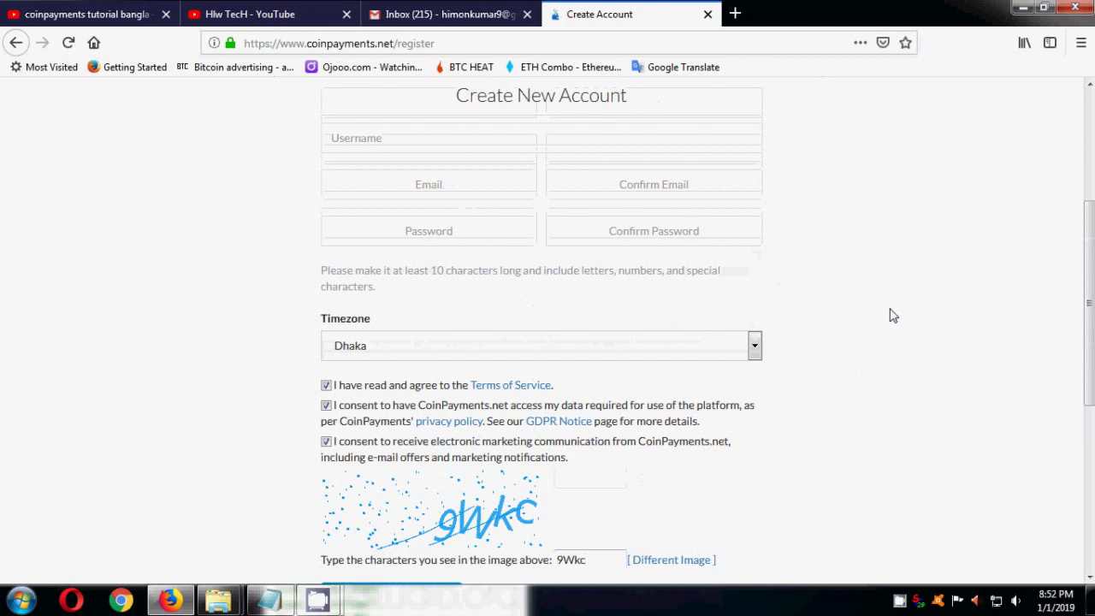
{"action": "scroll", "coordinate": [992, 293], "scroll_direction": "up", "scroll_amount": 5}
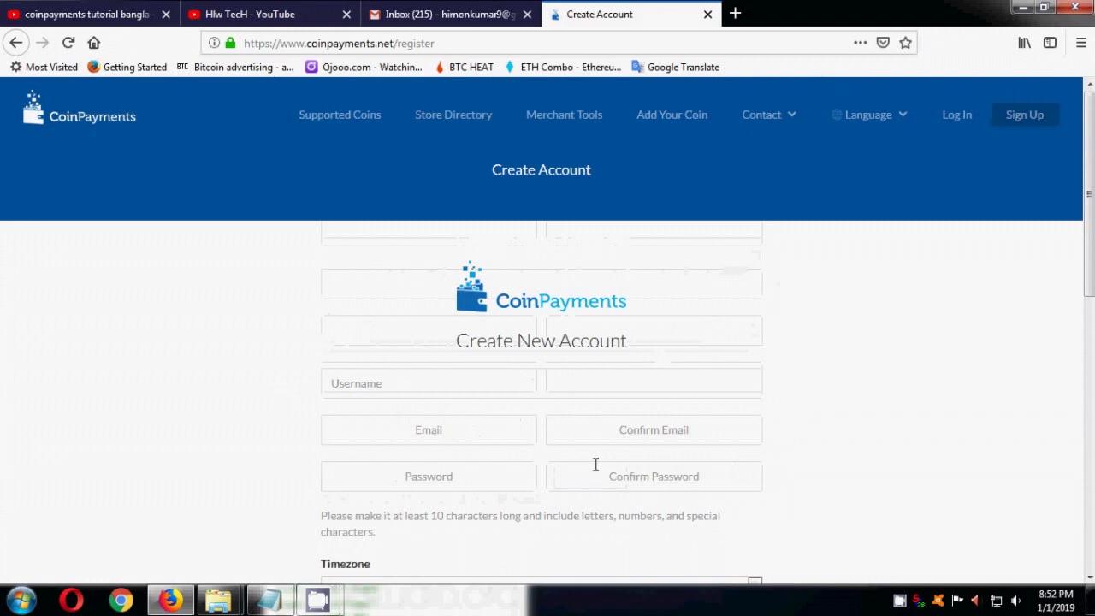
{"action": "scroll", "coordinate": [689, 481], "scroll_direction": "down", "scroll_amount": 5}
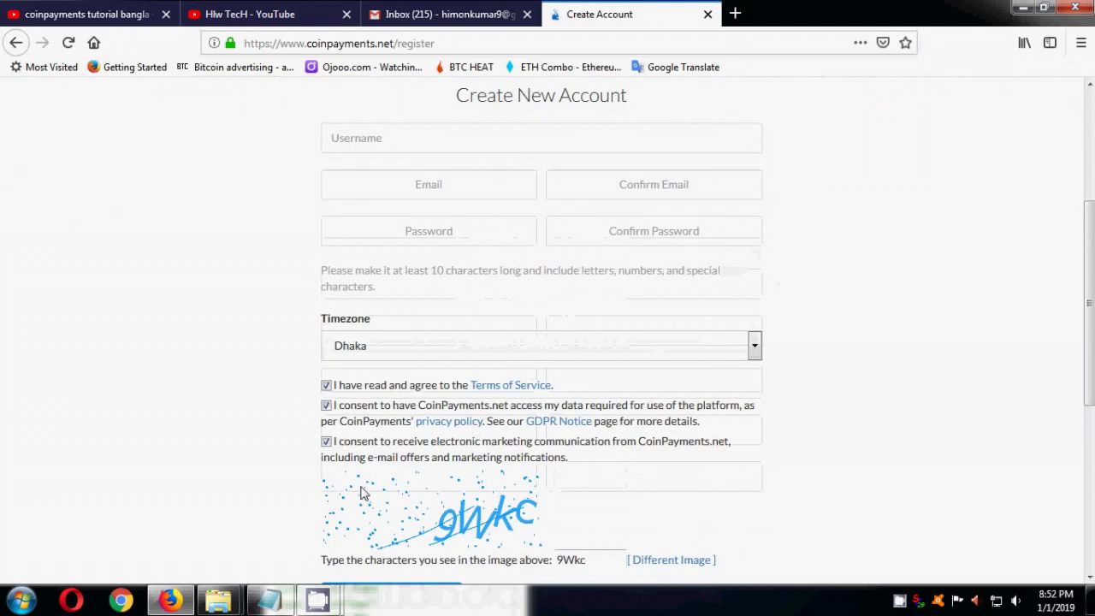
{"action": "scroll", "coordinate": [753, 435], "scroll_direction": "down", "scroll_amount": 2}
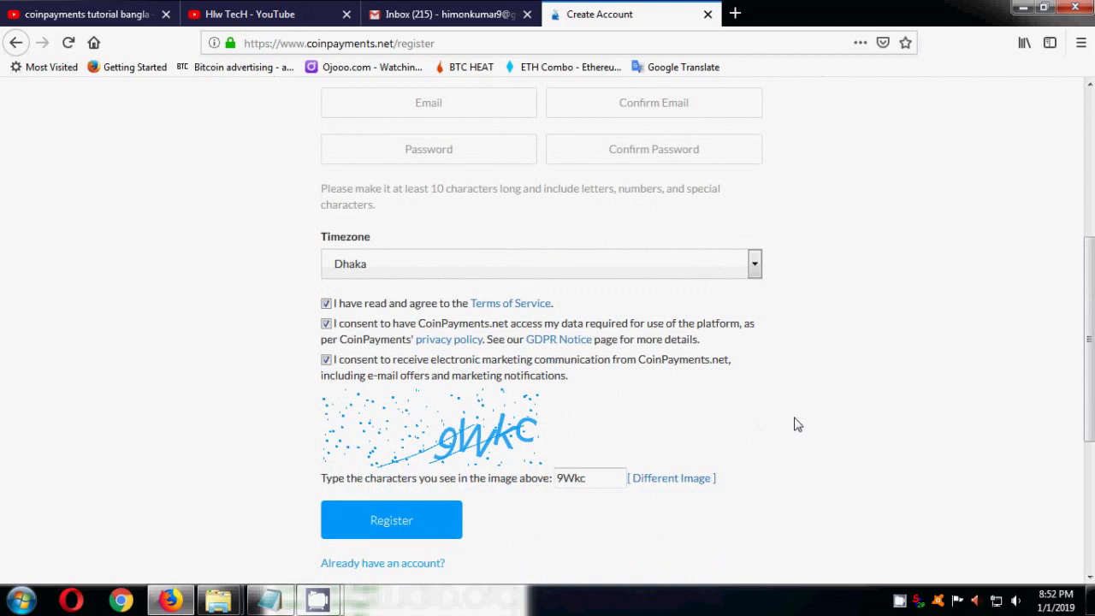
{"action": "scroll", "coordinate": [794, 424], "scroll_direction": "up", "scroll_amount": 5}
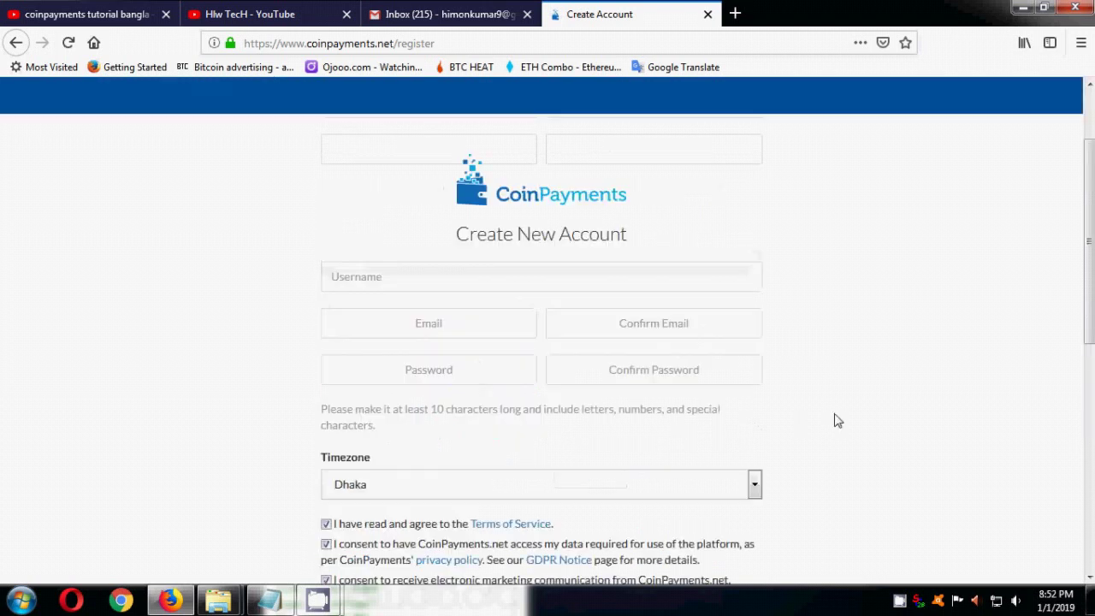
{"action": "scroll", "coordinate": [837, 421], "scroll_direction": "up", "scroll_amount": 2}
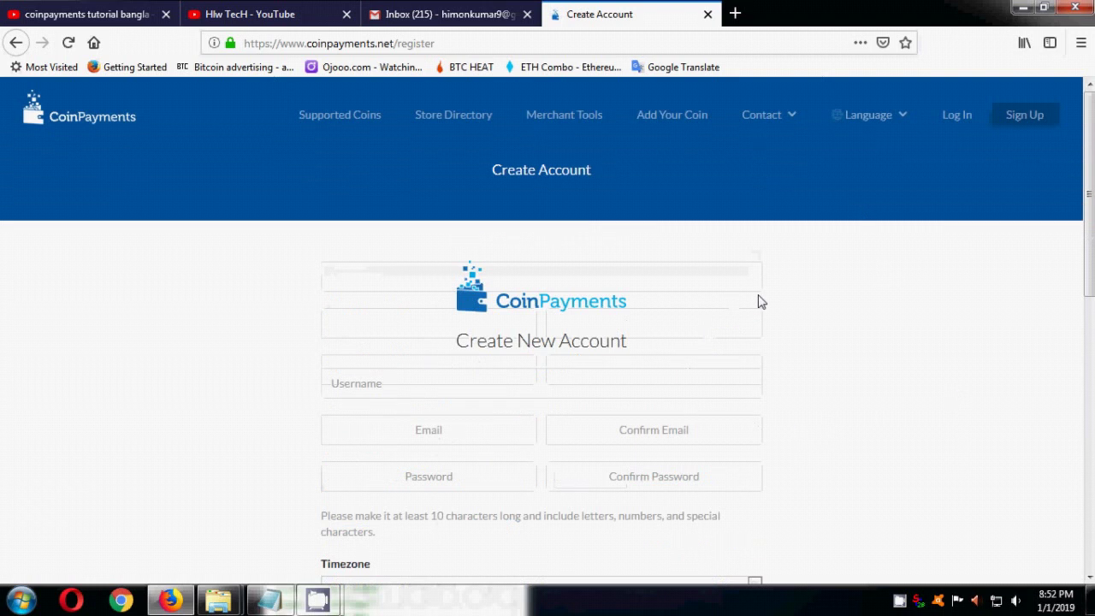
Log in to the existing account with its username and password, and save the login in the browser.
{"action": "left_click", "coordinate": [956, 120]}
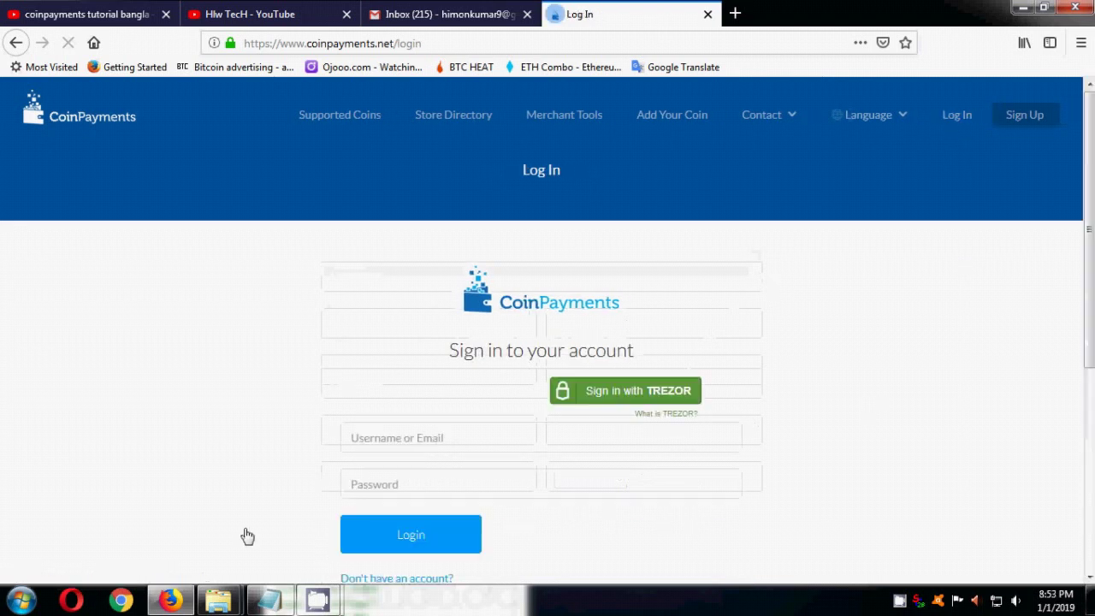
{"action": "scroll", "coordinate": [440, 389], "scroll_direction": "down", "scroll_amount": 2}
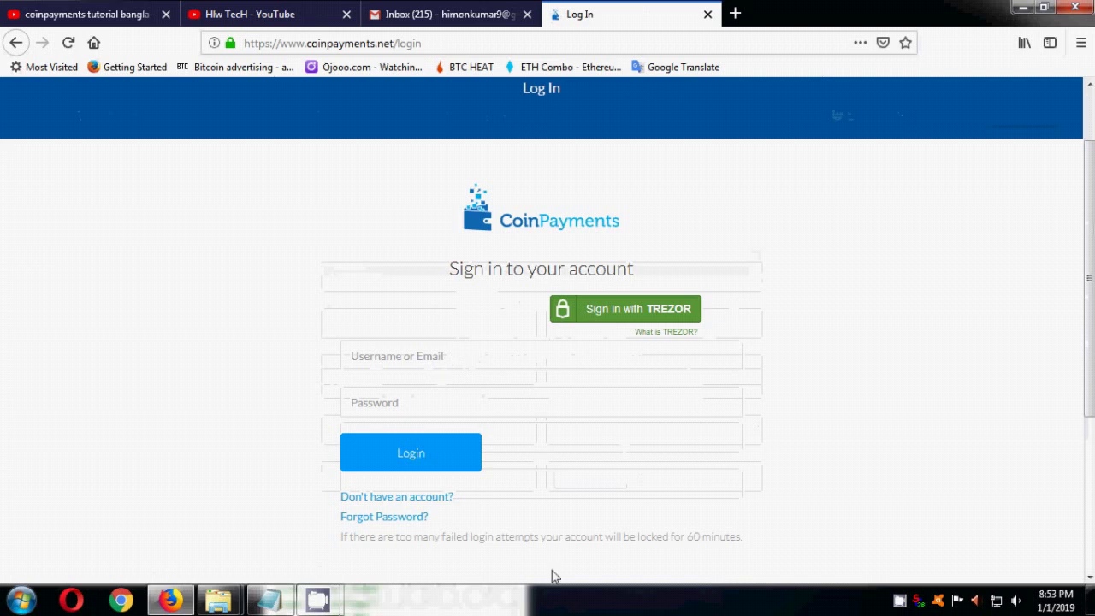
{"action": "left_click", "coordinate": [898, 599]}
{"action": "left_click", "coordinate": [323, 408]}
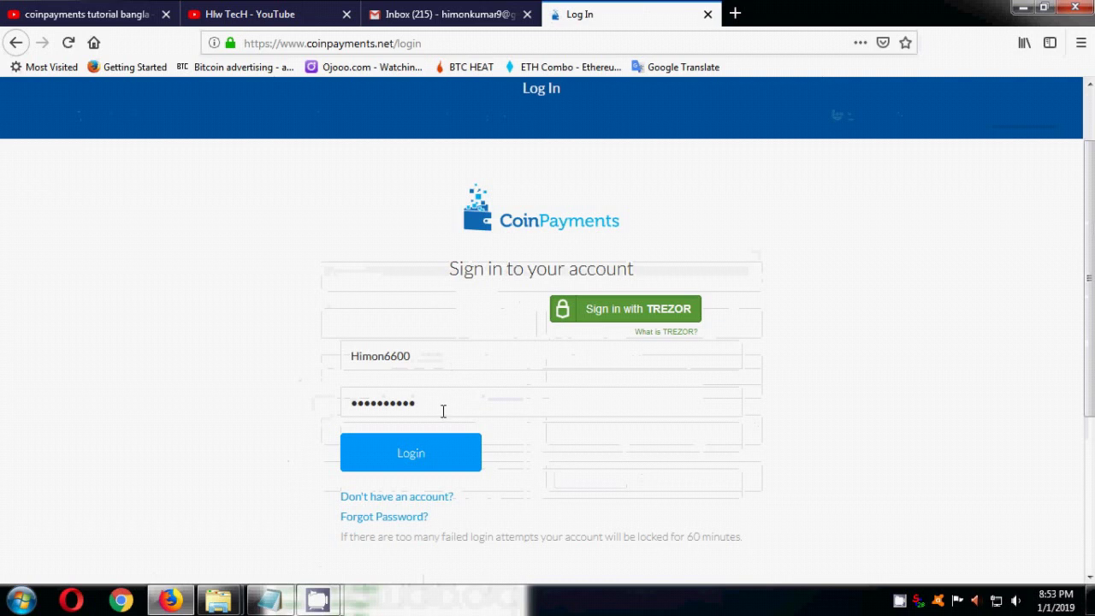
{"action": "left_click", "coordinate": [391, 453]}
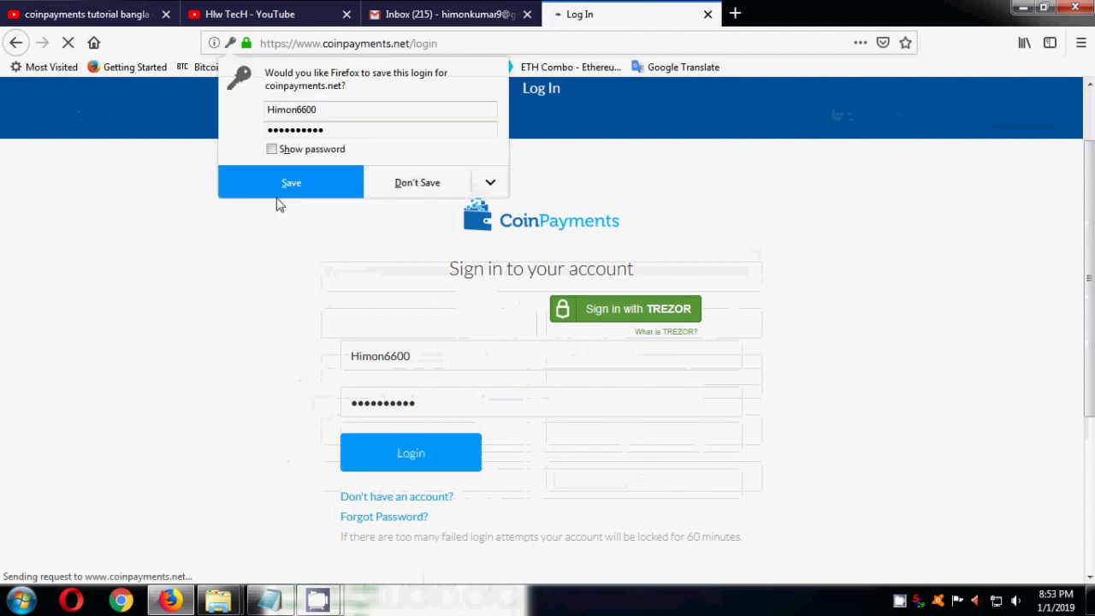
{"action": "left_click", "coordinate": [279, 193]}
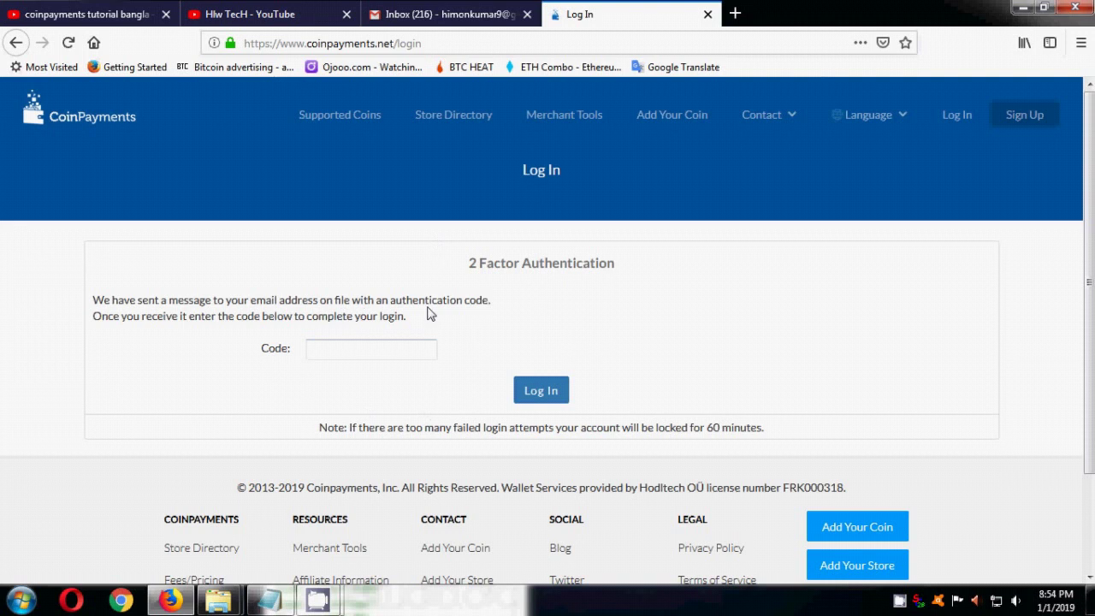
Switch to Gmail, open the CoinPayments.net 2FA Auth Code email and copy the authentication code.
{"action": "left_click", "coordinate": [319, 354]}
{"action": "left_click", "coordinate": [348, 268]}
{"action": "left_click", "coordinate": [479, 17]}
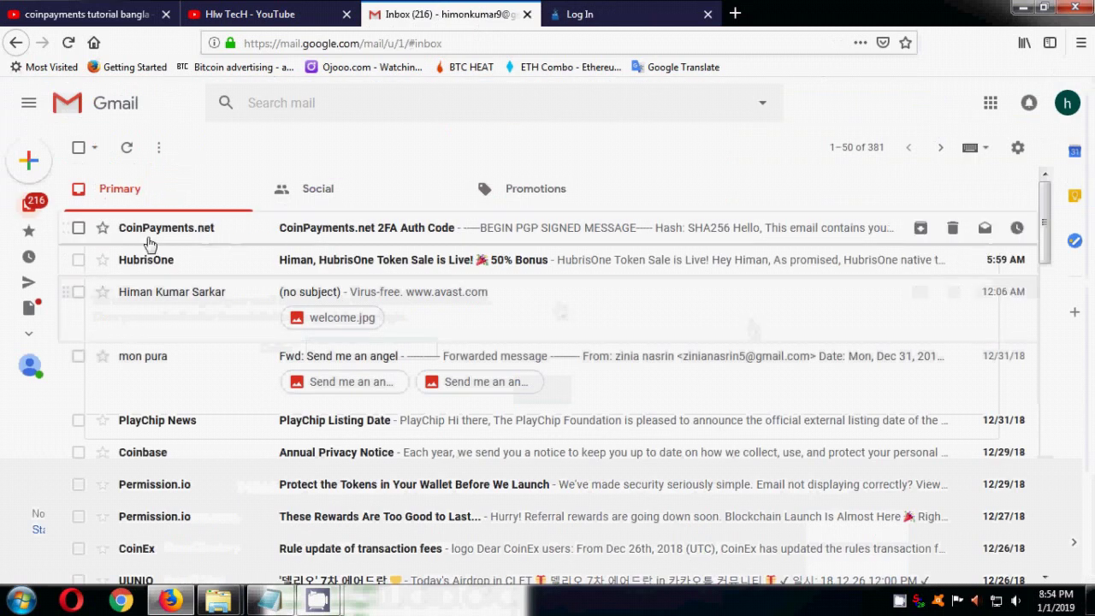
{"action": "left_click", "coordinate": [398, 239]}
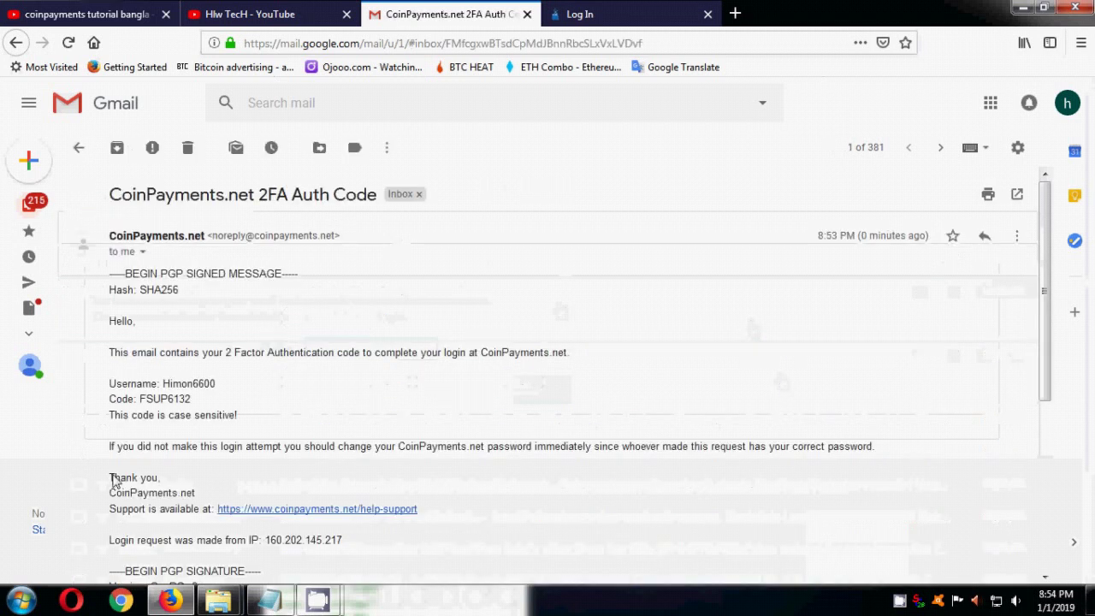
{"action": "scroll", "coordinate": [369, 391], "scroll_direction": "down", "scroll_amount": 2}
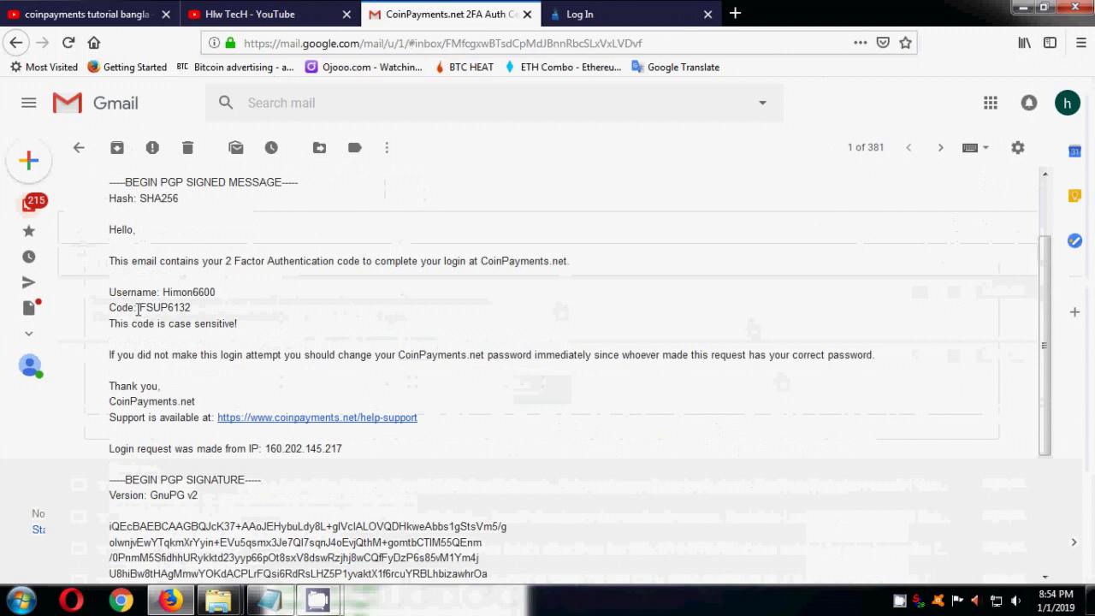
{"action": "left_click_drag", "start_coordinate": [139, 310], "coordinate": [190, 309]}
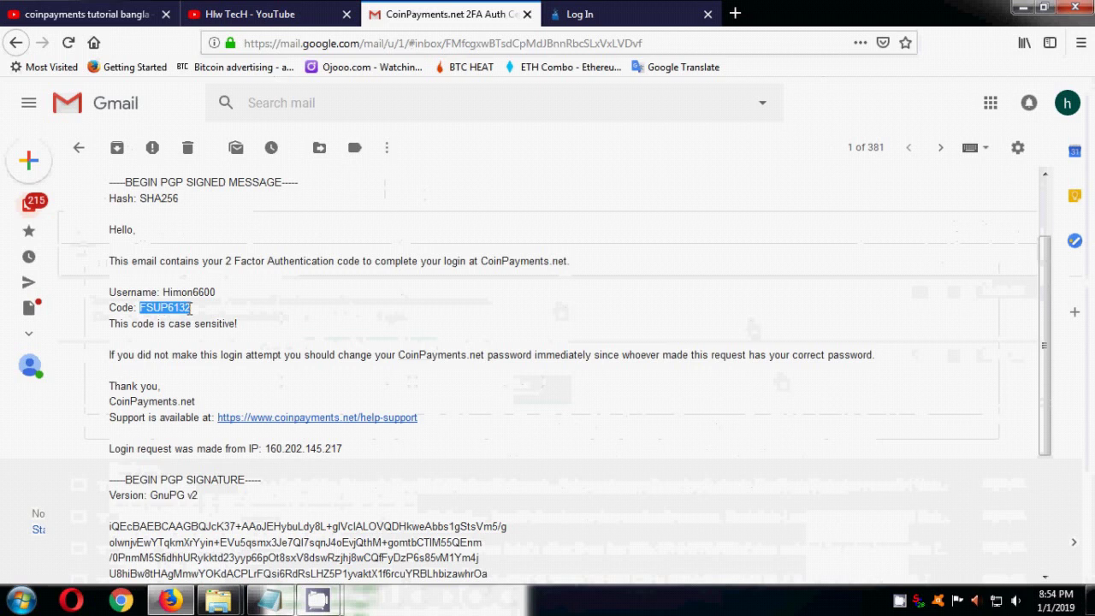
{"action": "right_click", "coordinate": [181, 312]}
{"action": "left_click", "coordinate": [218, 322]}
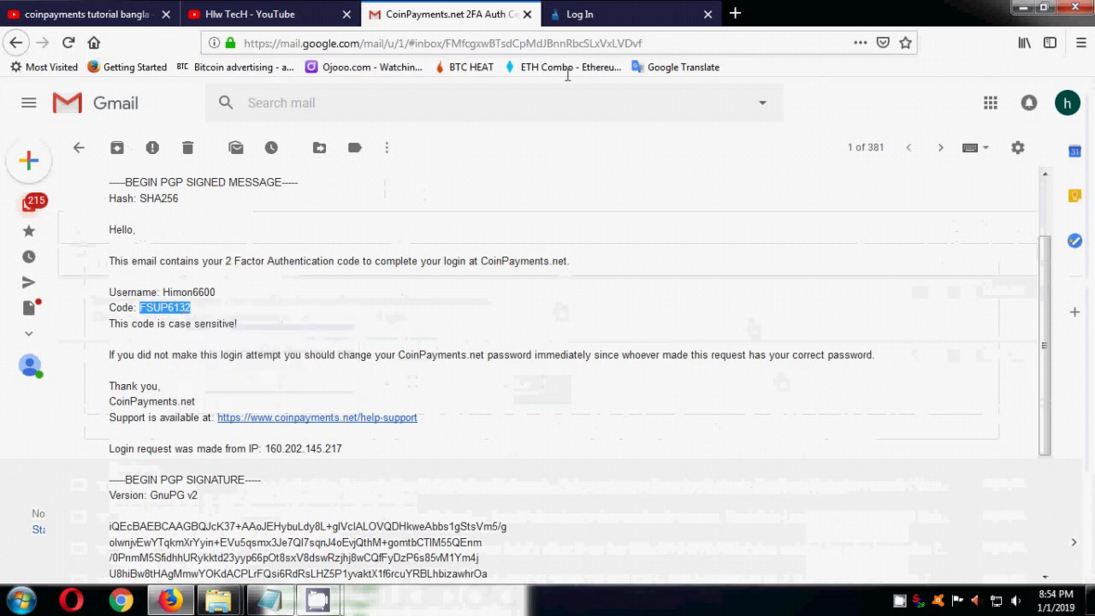
Return to the CoinPayments login page, paste the two-factor authentication code and complete the login.
{"action": "left_click", "coordinate": [579, 14]}
{"action": "left_click", "coordinate": [330, 348]}
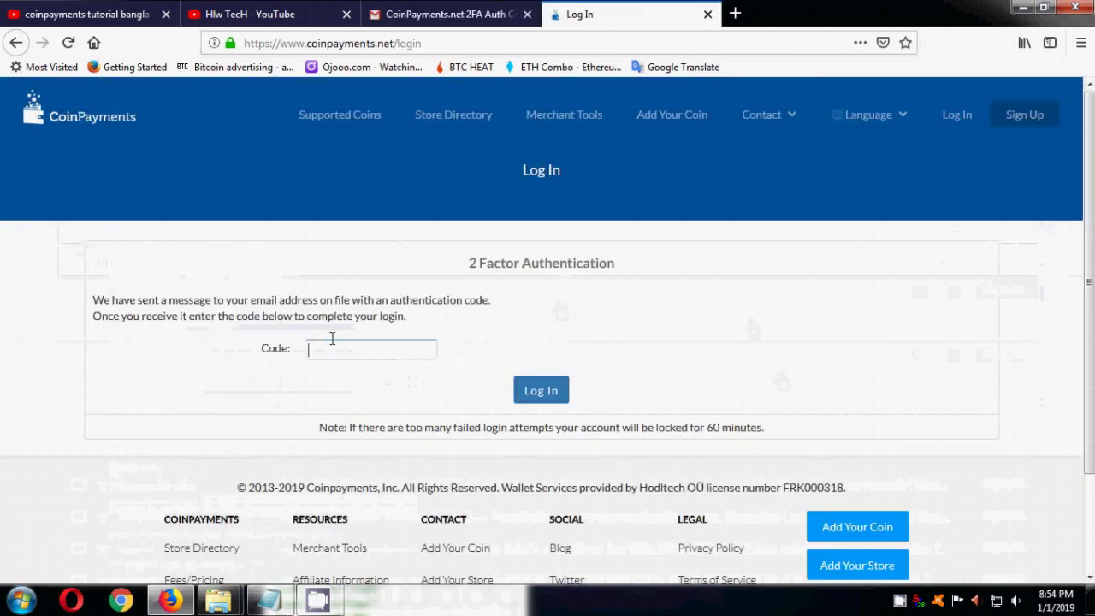
{"action": "right_click", "coordinate": [319, 346]}
{"action": "left_click", "coordinate": [356, 415]}
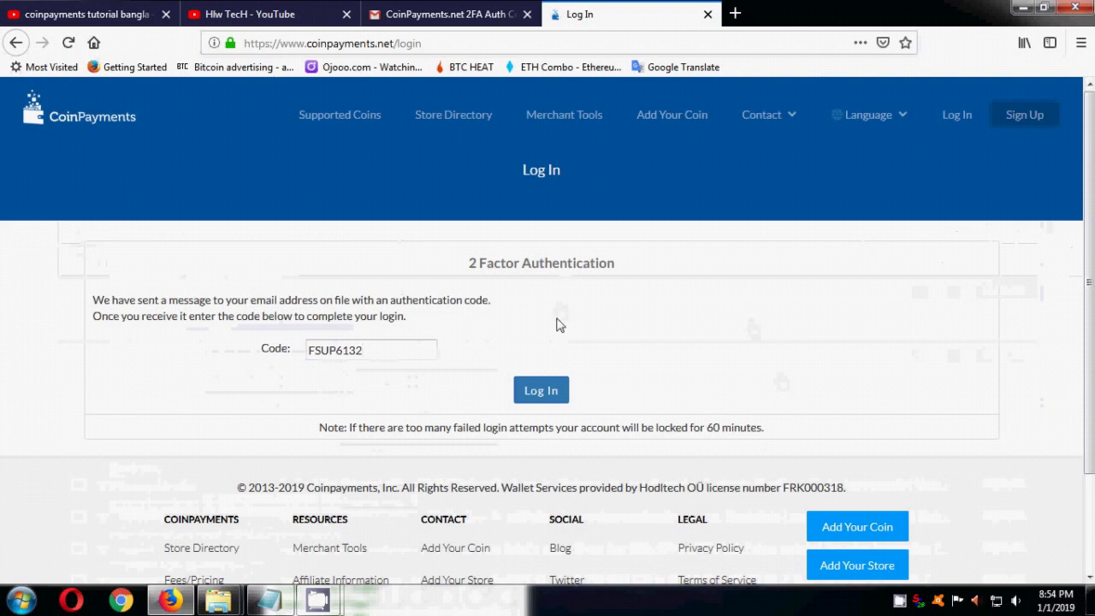
{"action": "left_click", "coordinate": [534, 395]}
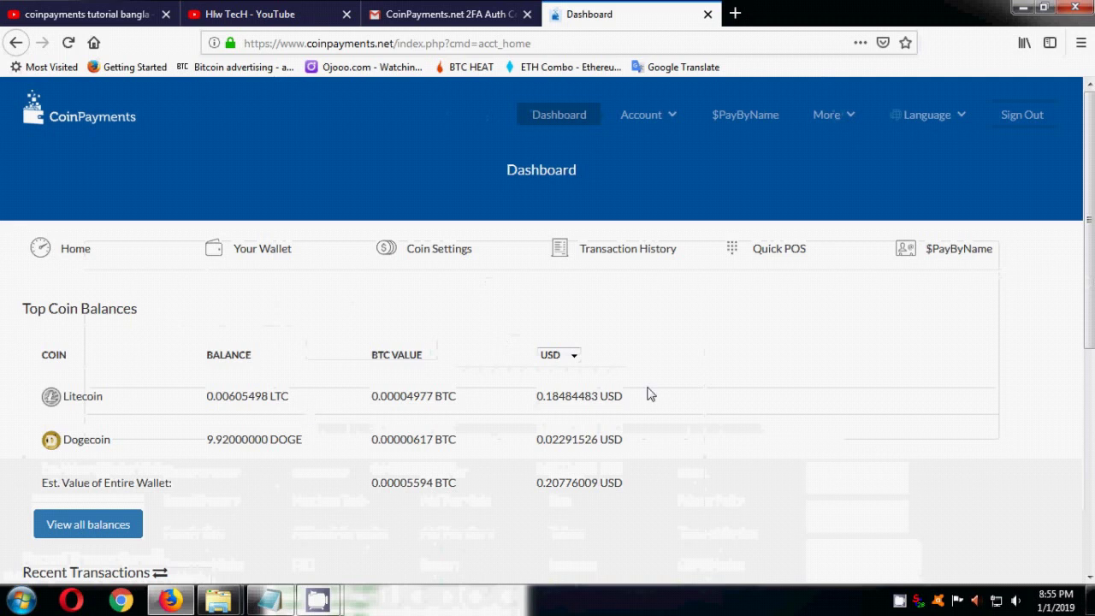
Look over the account options, then the dashboard's top coin balances and recent transactions.
{"action": "left_click", "coordinate": [643, 115]}
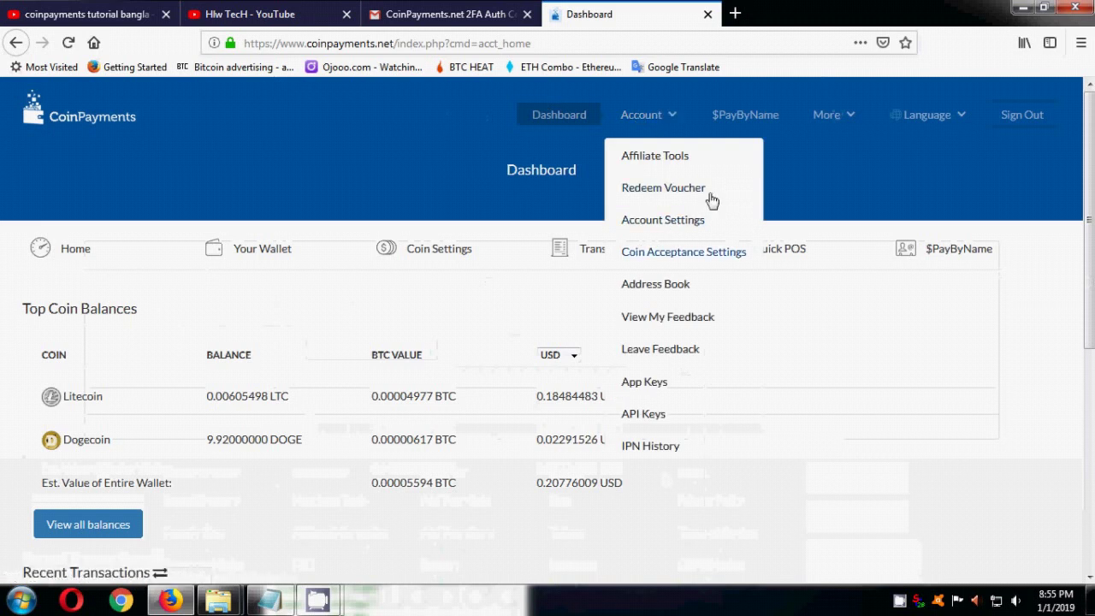
{"action": "left_click", "coordinate": [532, 90]}
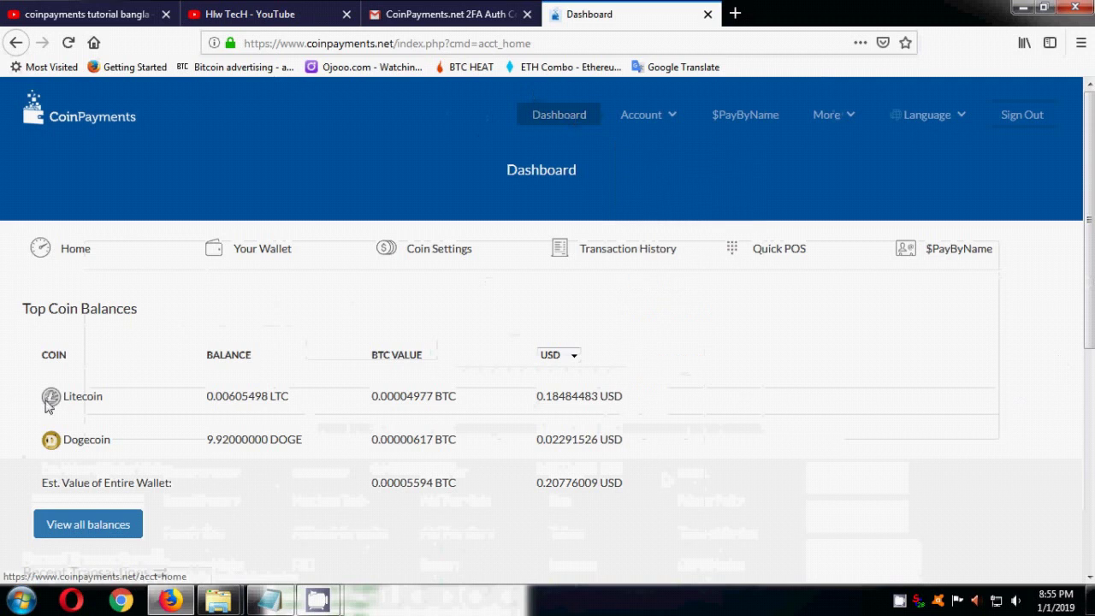
{"action": "scroll", "coordinate": [224, 373], "scroll_direction": "down", "scroll_amount": 2}
{"action": "scroll", "coordinate": [224, 373], "scroll_direction": "down", "scroll_amount": 1}
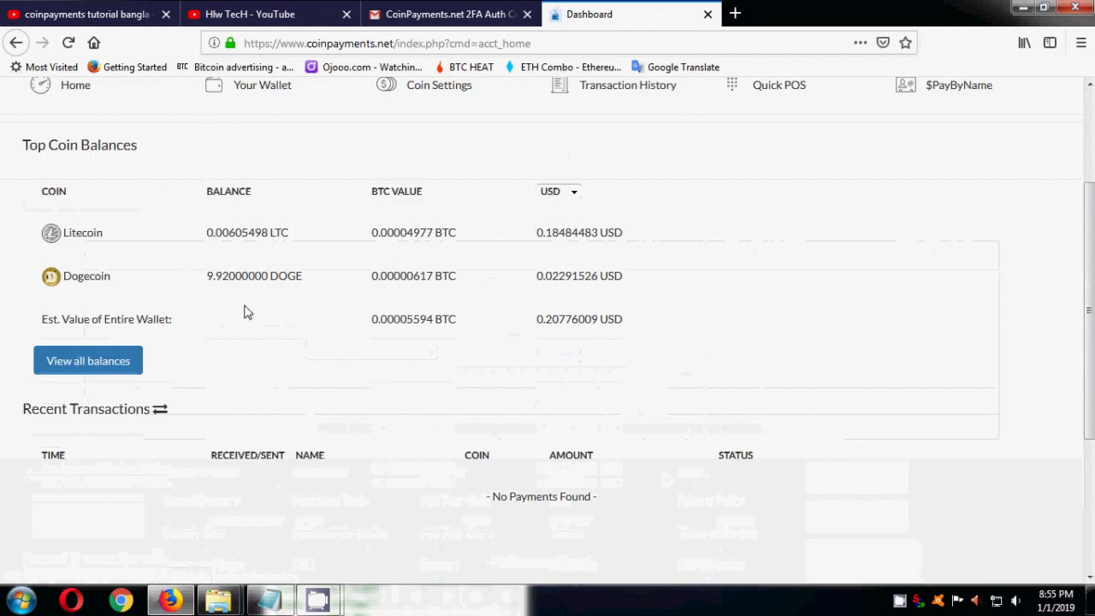
{"action": "scroll", "coordinate": [799, 347], "scroll_direction": "up", "scroll_amount": 3}
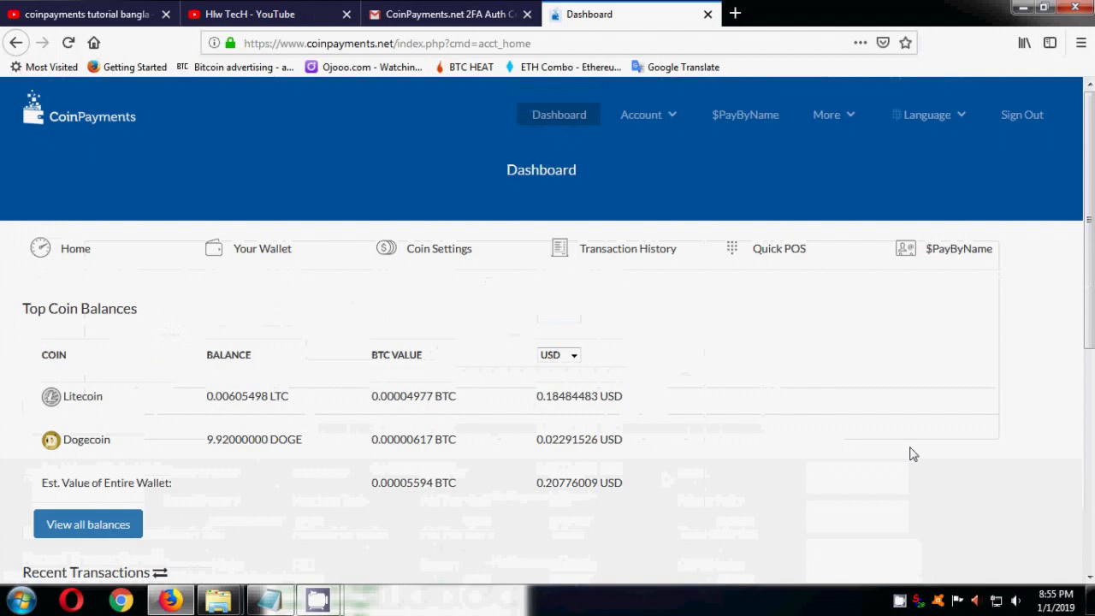
Open the wallet page and browse the list of supported coins with their balances and commands.
{"action": "left_click", "coordinate": [265, 256]}
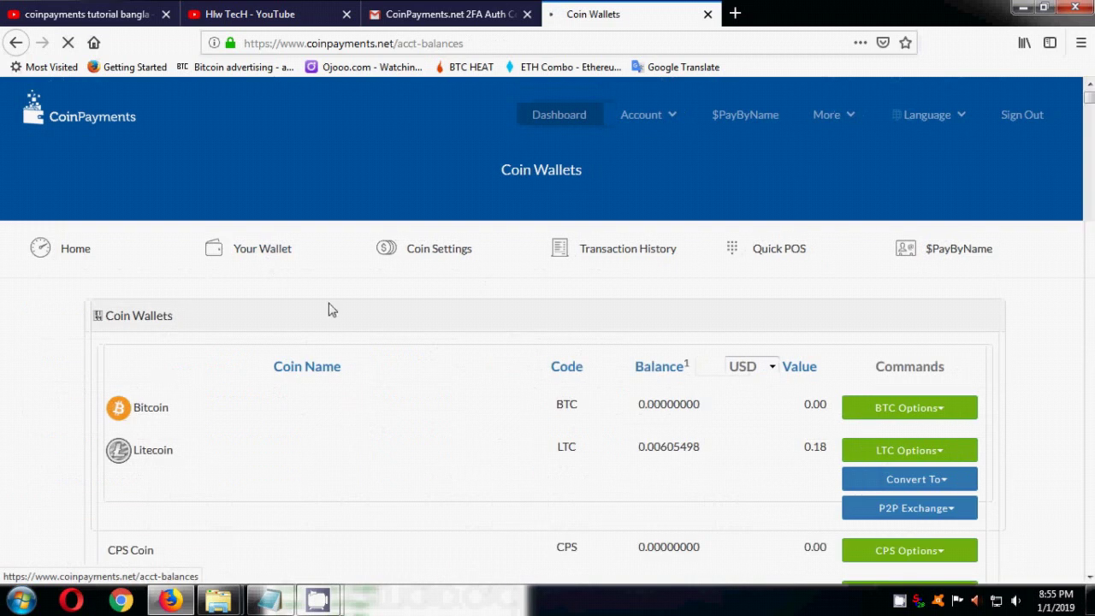
{"action": "scroll", "coordinate": [406, 387], "scroll_direction": "down", "scroll_amount": 2}
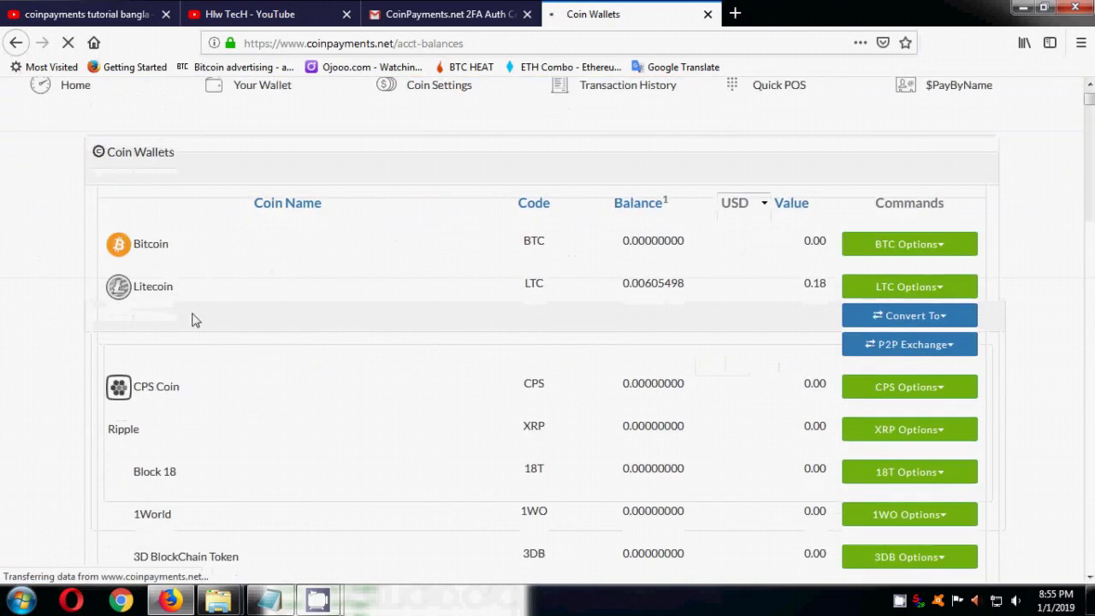
{"action": "scroll", "coordinate": [205, 325], "scroll_direction": "down", "scroll_amount": 2}
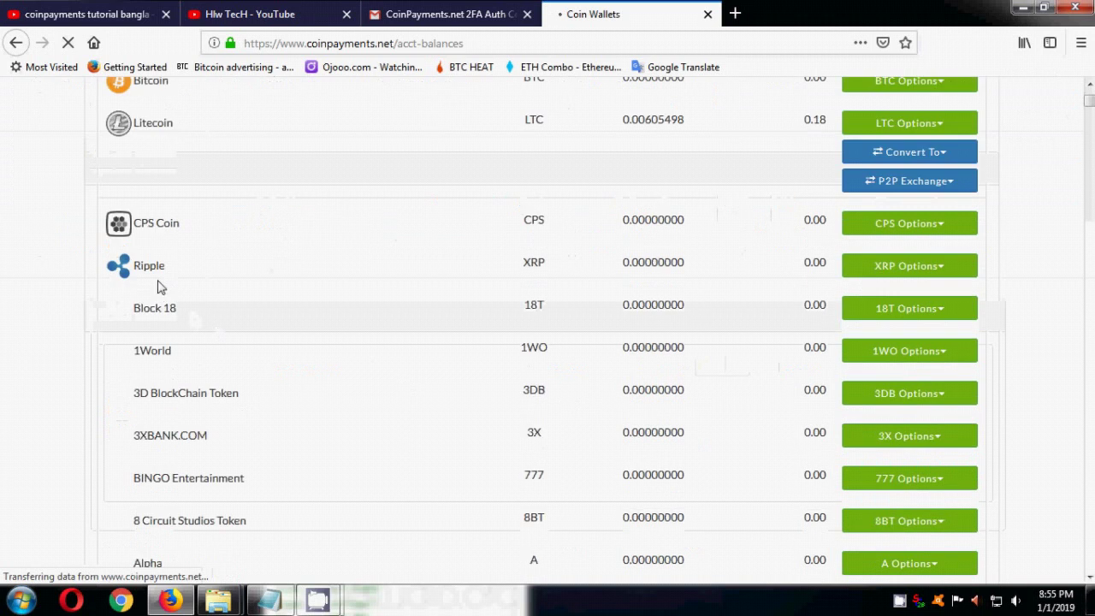
{"action": "scroll", "coordinate": [266, 362], "scroll_direction": "down", "scroll_amount": 6}
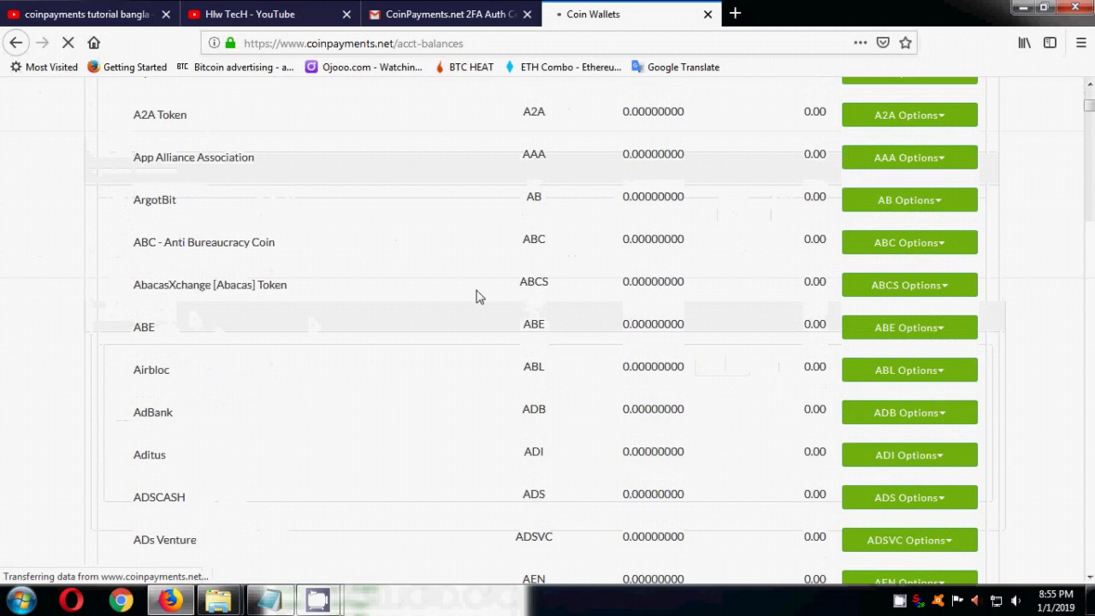
{"action": "scroll", "coordinate": [327, 385], "scroll_direction": "up", "scroll_amount": 6}
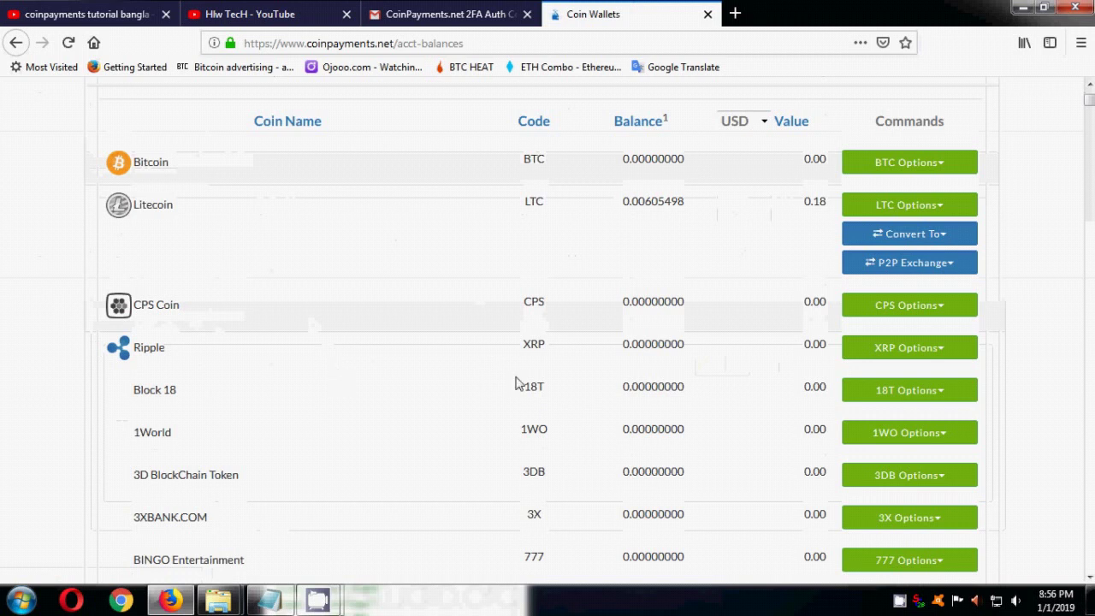
Open the Deposit / Receive page for Ripple (XRP) and add a new deposit address.
{"action": "left_click", "coordinate": [913, 358]}
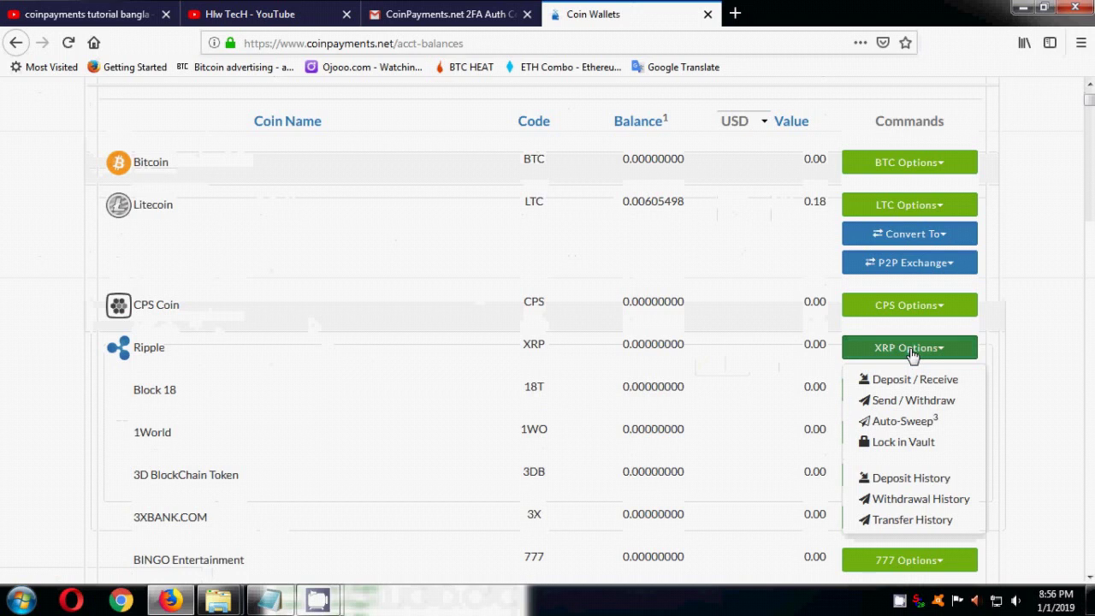
{"action": "scroll", "coordinate": [881, 308], "scroll_direction": "down", "scroll_amount": 2}
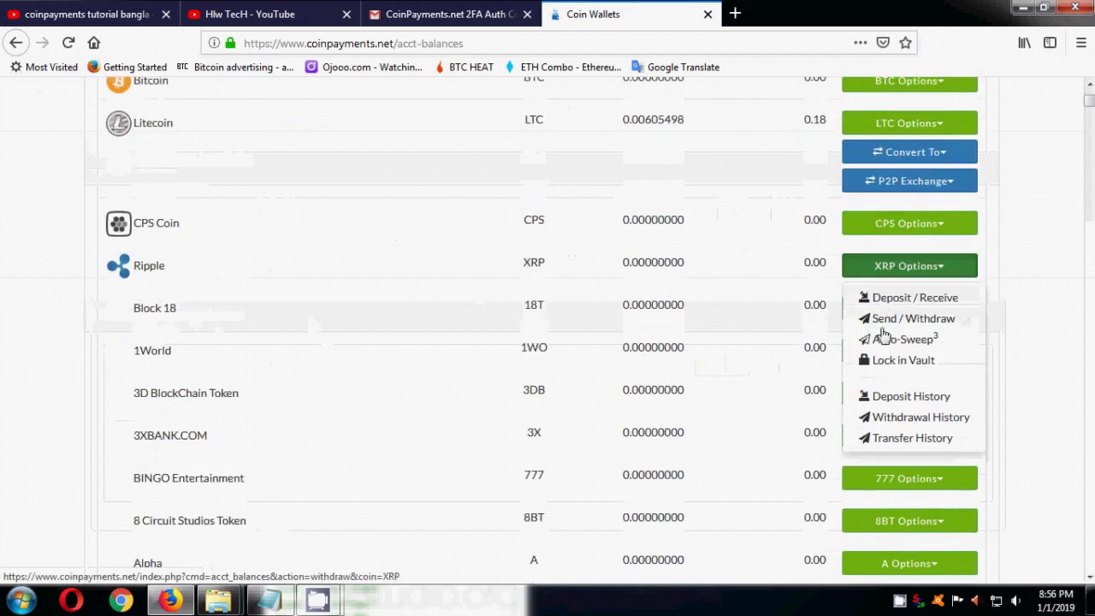
{"action": "left_click", "coordinate": [934, 305]}
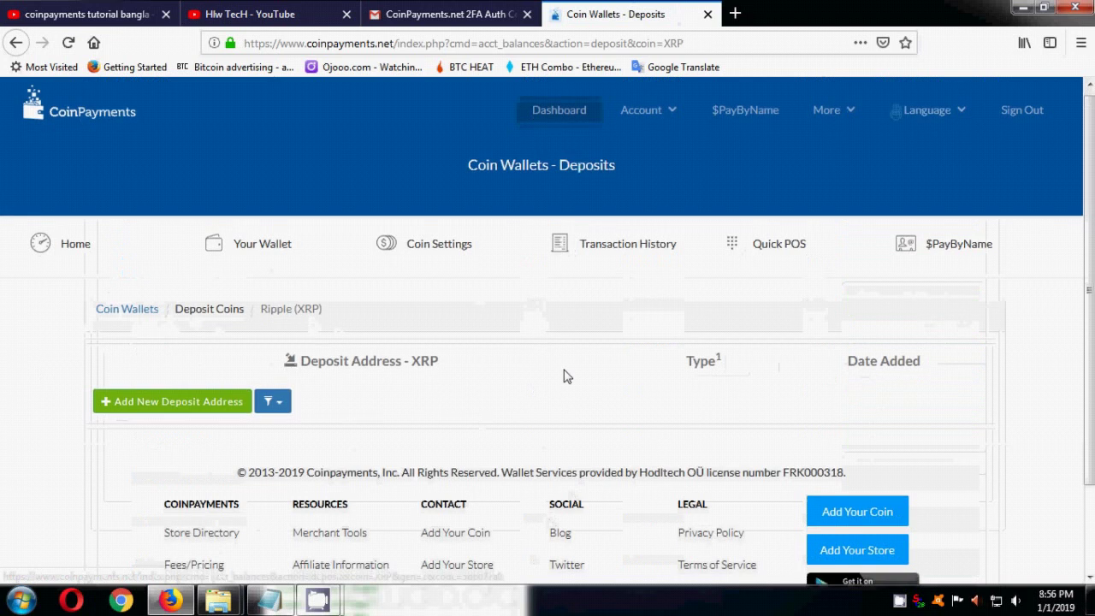
{"action": "scroll", "coordinate": [151, 399], "scroll_direction": "down", "scroll_amount": 2}
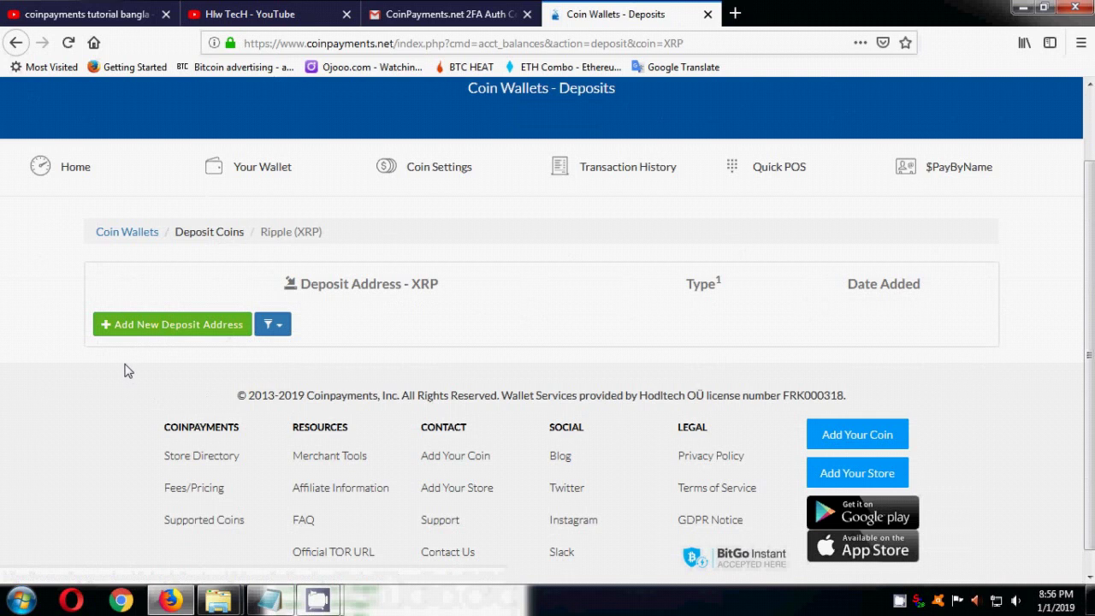
{"action": "left_click", "coordinate": [152, 329]}
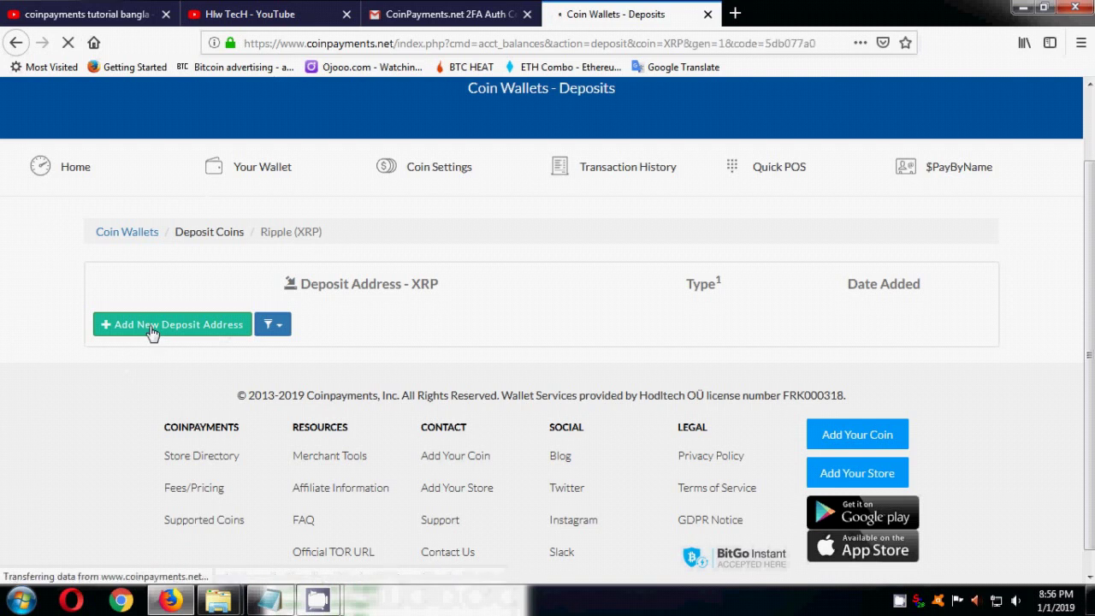
Highlight the new XRP deposit address and review its deposit details.
{"action": "scroll", "coordinate": [467, 368], "scroll_direction": "down", "scroll_amount": 3}
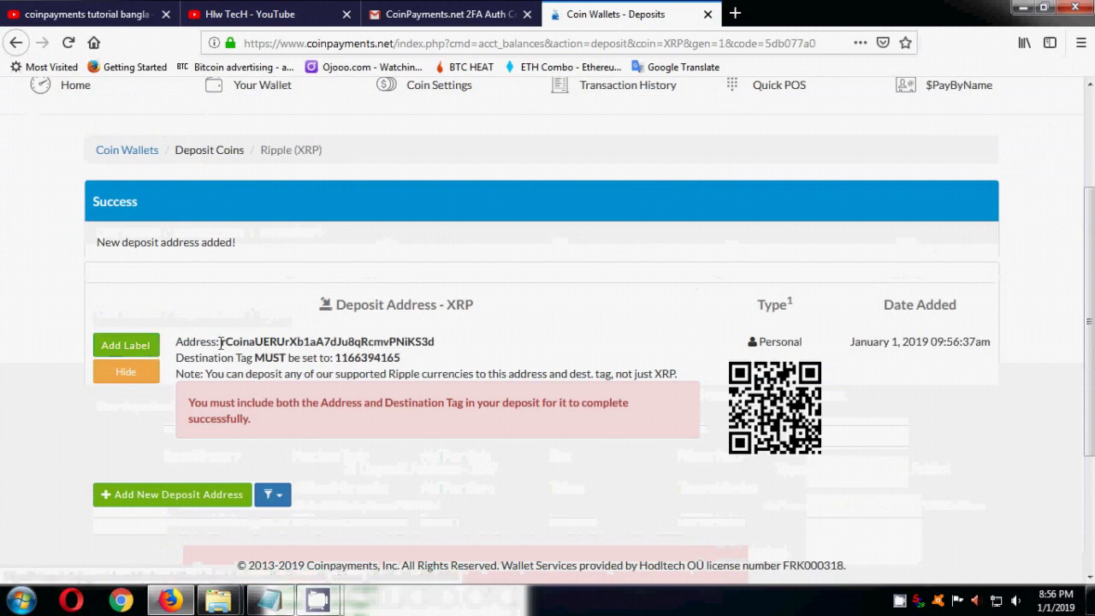
{"action": "left_click_drag", "start_coordinate": [216, 342], "coordinate": [438, 345]}
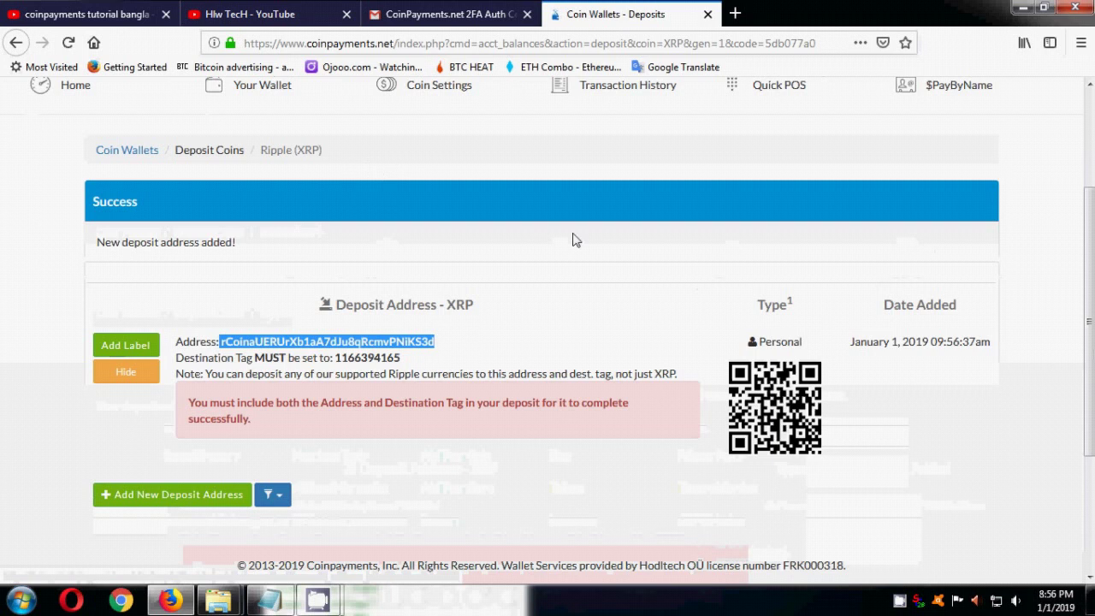
{"action": "scroll", "coordinate": [574, 256], "scroll_direction": "up", "scroll_amount": 3}
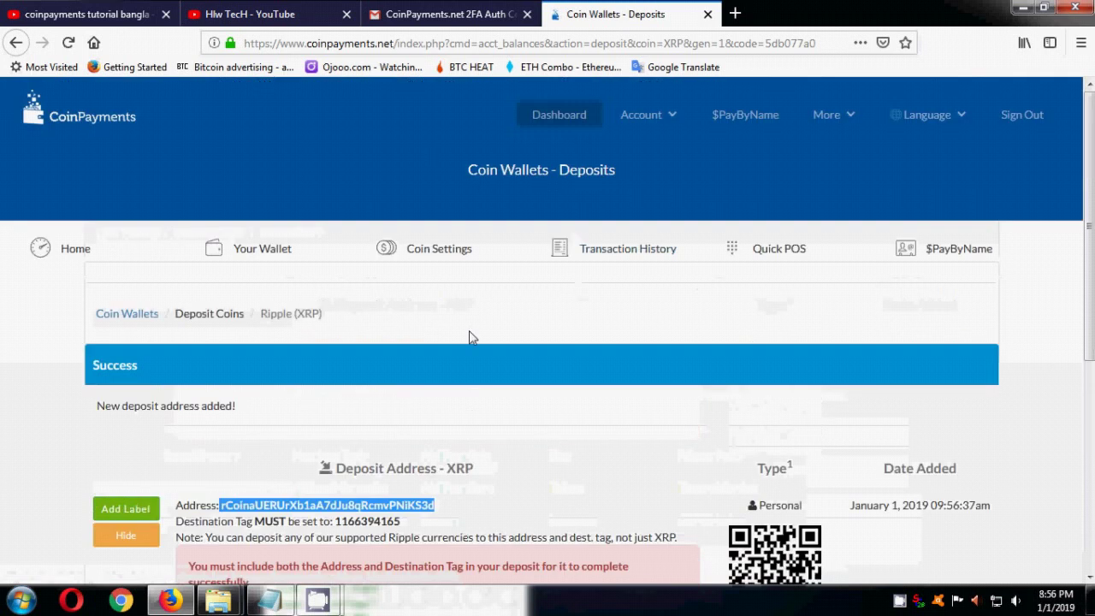
{"action": "scroll", "coordinate": [530, 313], "scroll_direction": "down", "scroll_amount": 2}
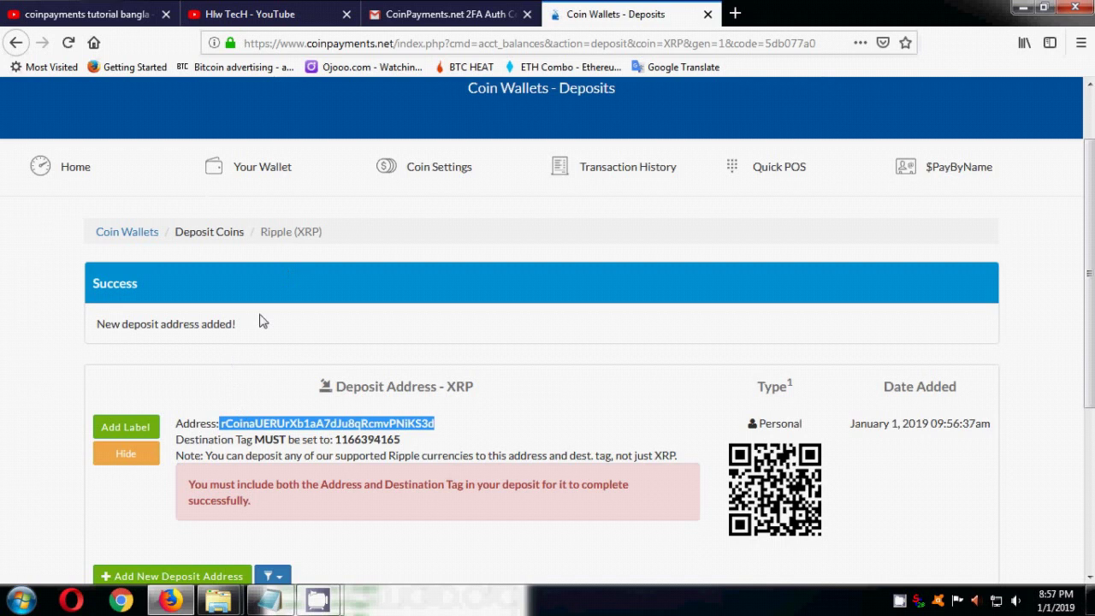
Return to the coin wallets and examine Litecoin's options and the list of coins it can be converted to.
{"action": "left_click", "coordinate": [250, 171]}
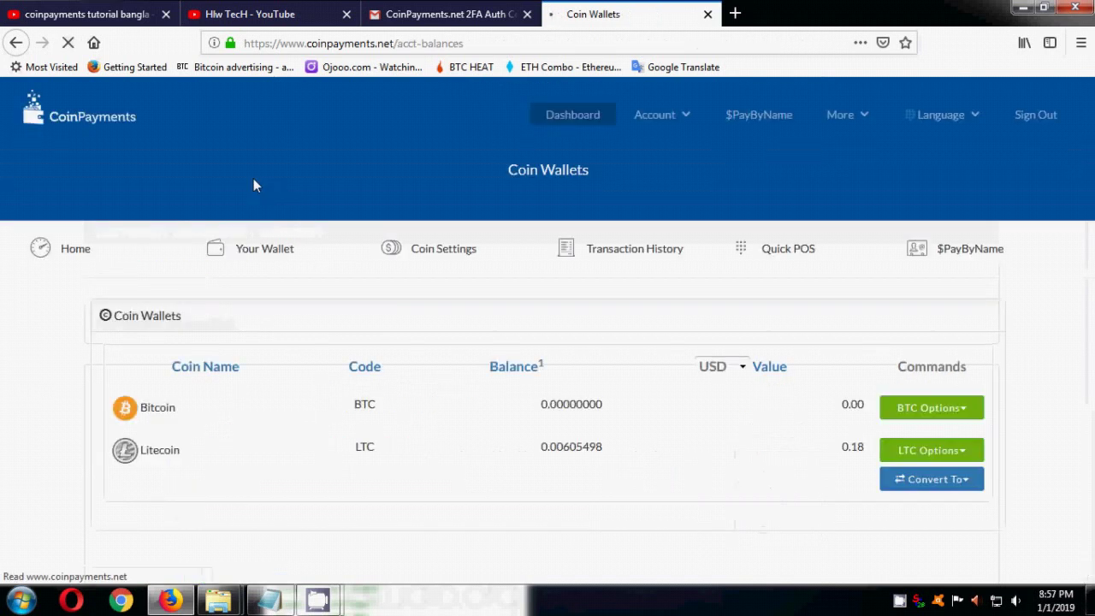
{"action": "scroll", "coordinate": [524, 467], "scroll_direction": "down", "scroll_amount": 2}
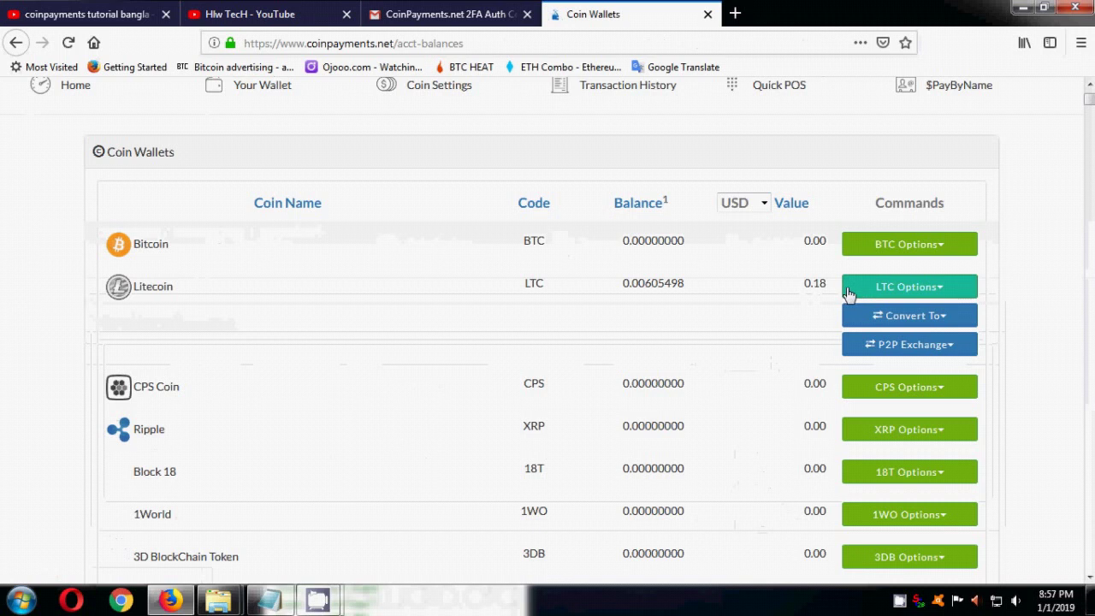
{"action": "left_click", "coordinate": [923, 294]}
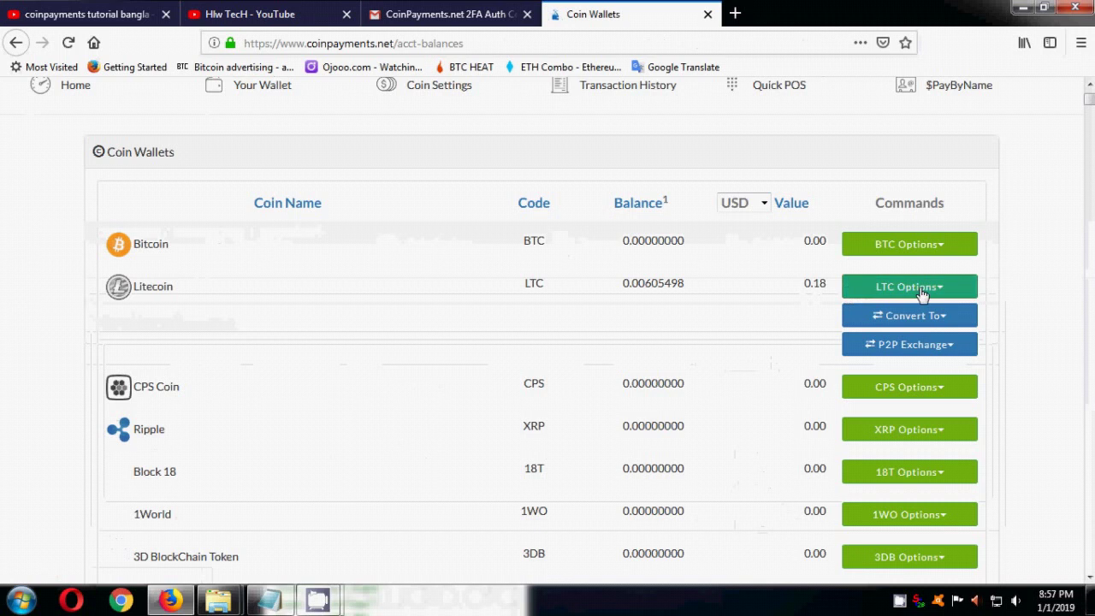
{"action": "left_click", "coordinate": [1054, 264]}
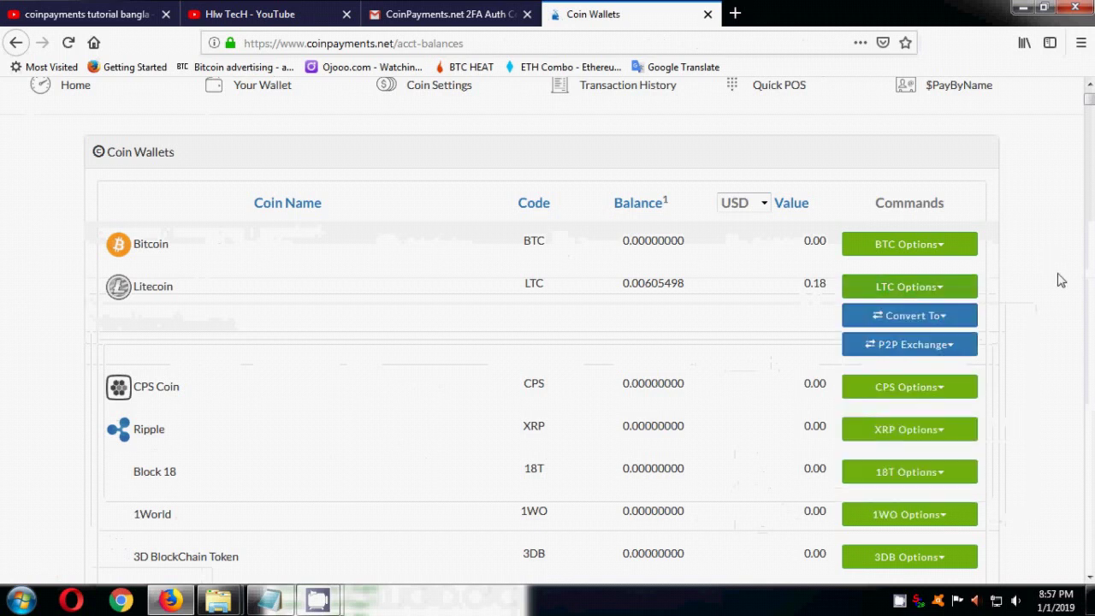
{"action": "left_click", "coordinate": [905, 325]}
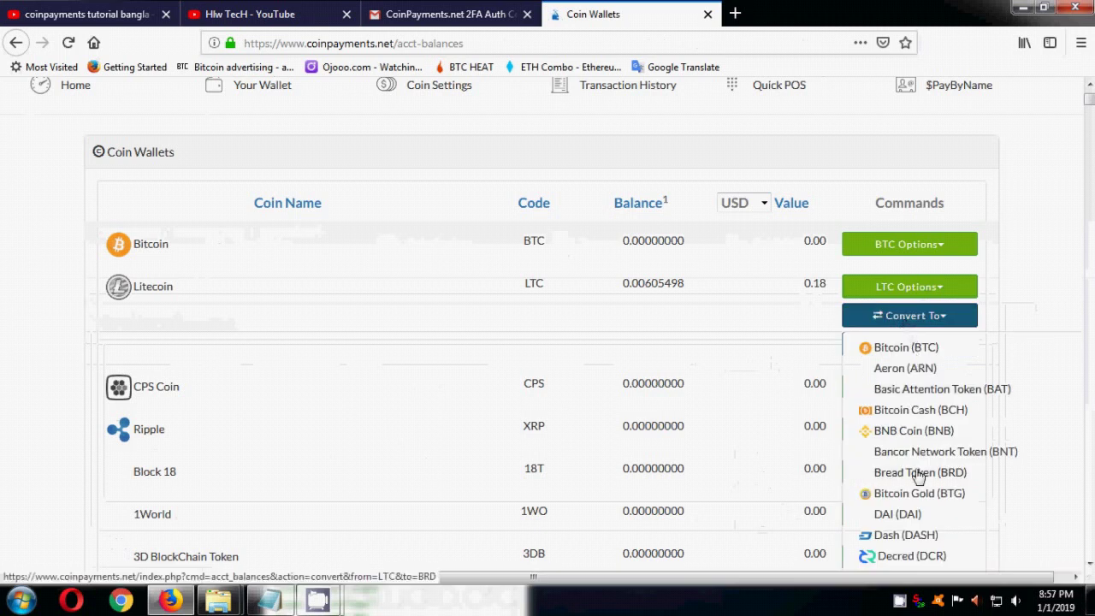
{"action": "scroll", "coordinate": [919, 476], "scroll_direction": "down", "scroll_amount": 4}
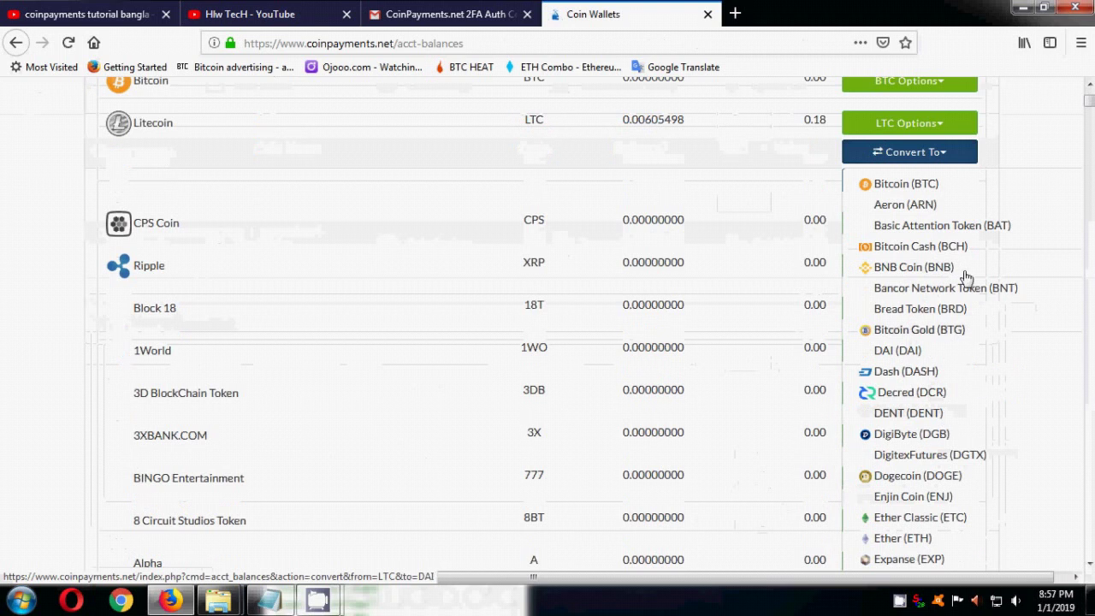
{"action": "left_click", "coordinate": [1032, 132]}
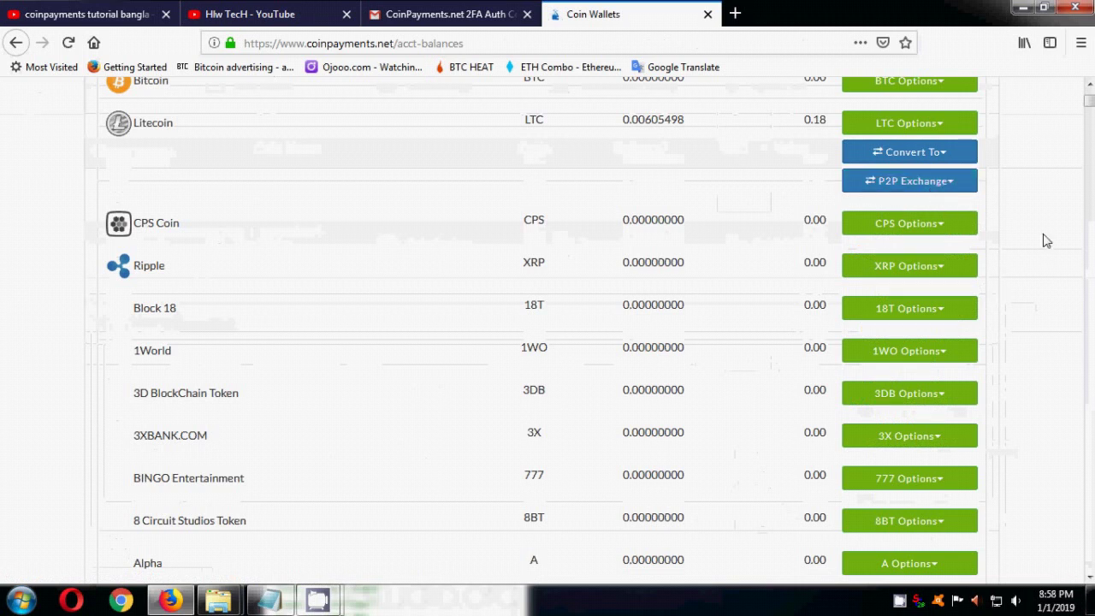
{"action": "scroll", "coordinate": [924, 278], "scroll_direction": "up", "scroll_amount": 1}
{"action": "scroll", "coordinate": [923, 278], "scroll_direction": "up", "scroll_amount": 1}
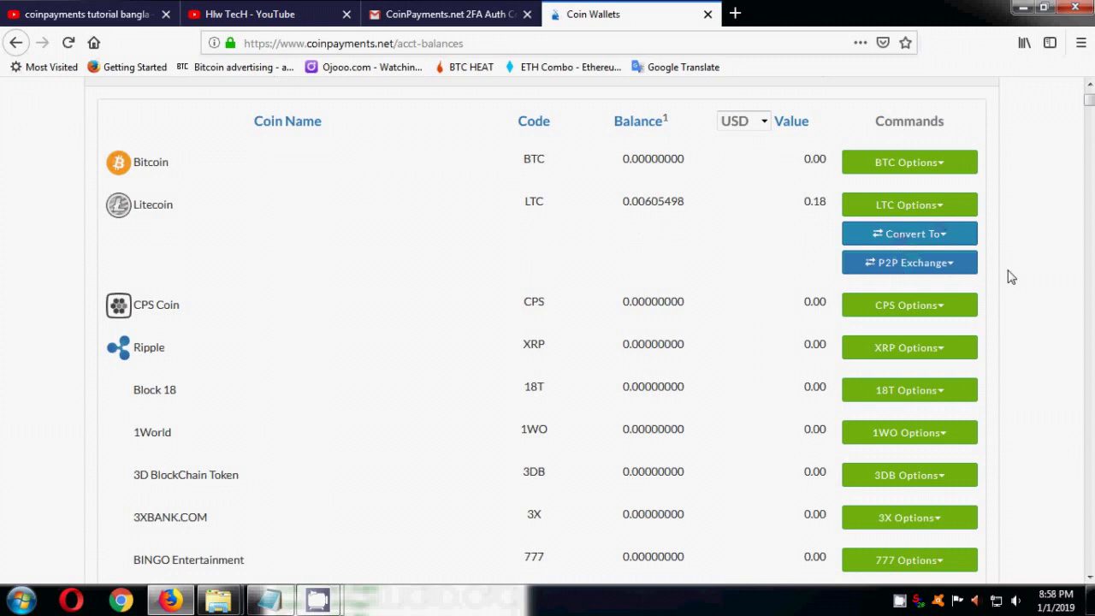
Find A2A Token in the coin wallet list and open its Send / Withdraw page.
{"action": "scroll", "coordinate": [855, 282], "scroll_direction": "down", "scroll_amount": 3}
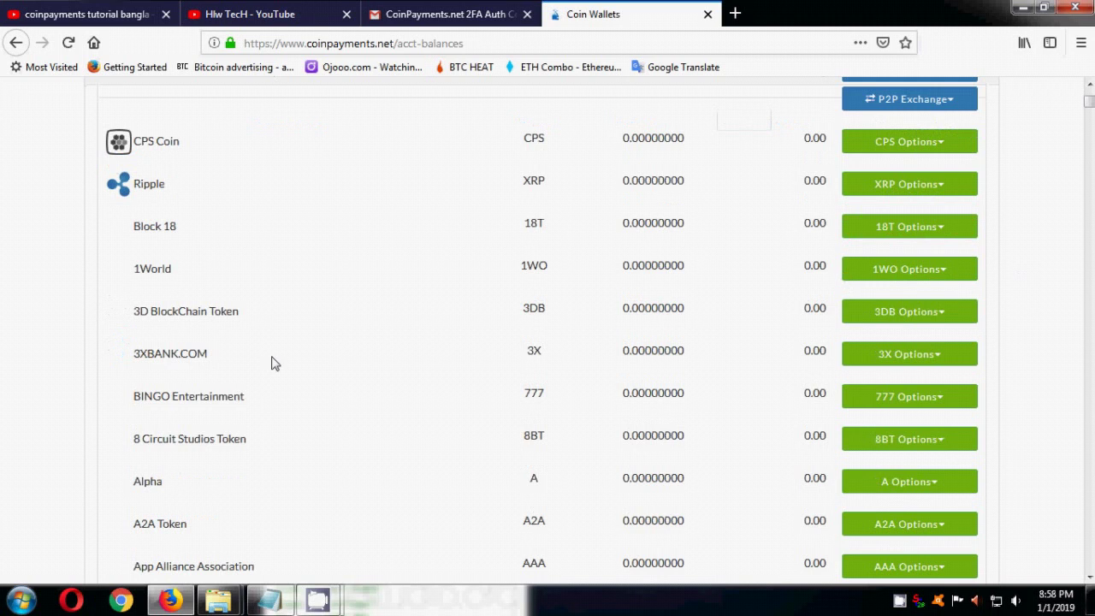
{"action": "scroll", "coordinate": [275, 319], "scroll_direction": "down", "scroll_amount": 12}
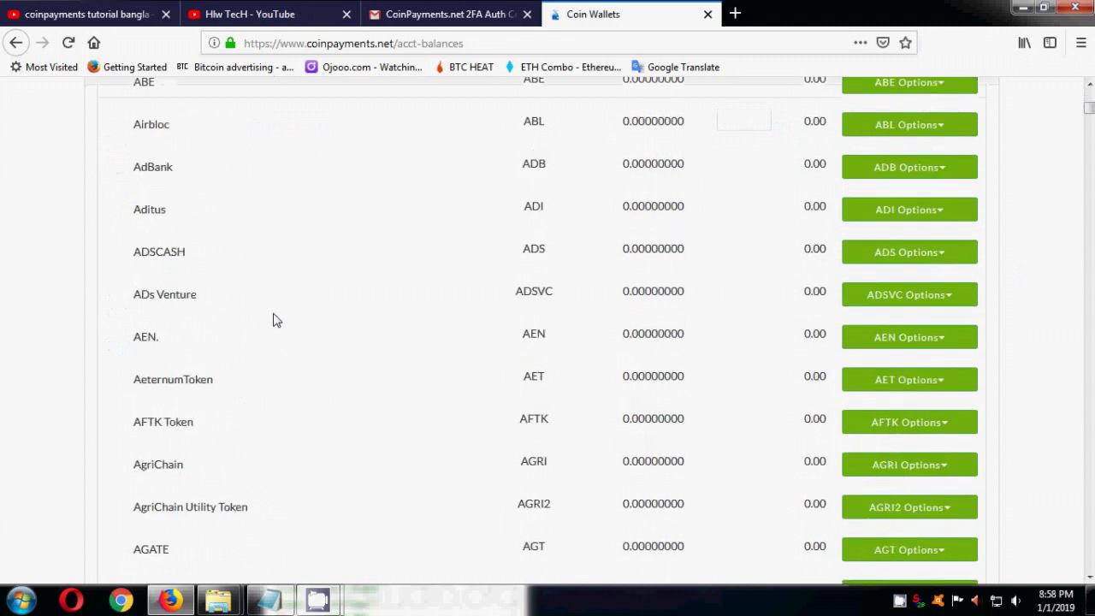
{"action": "scroll", "coordinate": [276, 319], "scroll_direction": "down", "scroll_amount": 3}
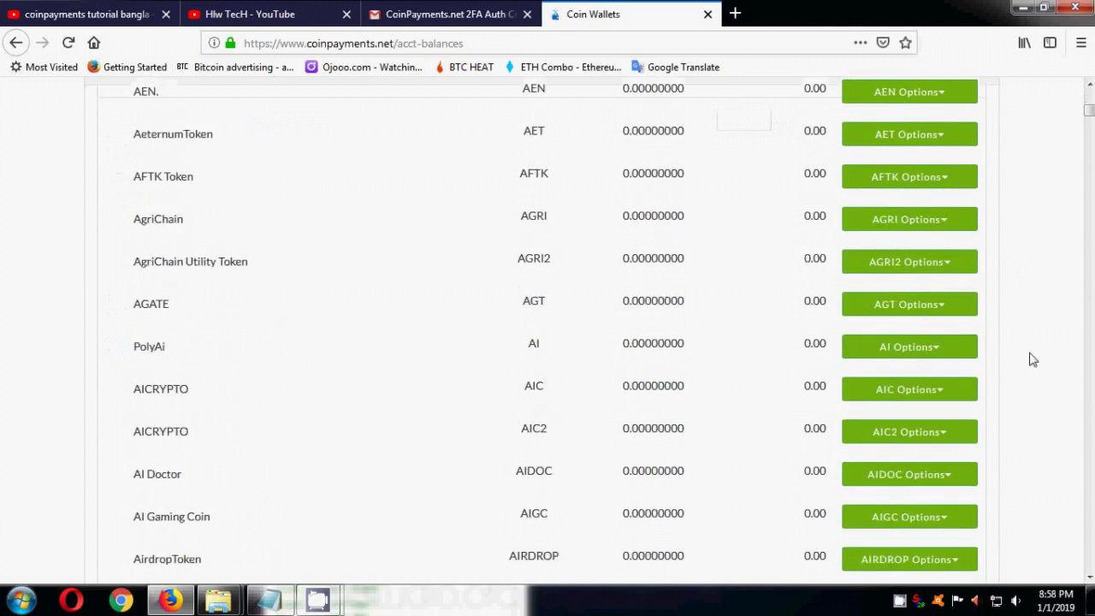
{"action": "scroll", "coordinate": [1032, 359], "scroll_direction": "up", "scroll_amount": 10}
{"action": "scroll", "coordinate": [1033, 359], "scroll_direction": "down", "scroll_amount": 2}
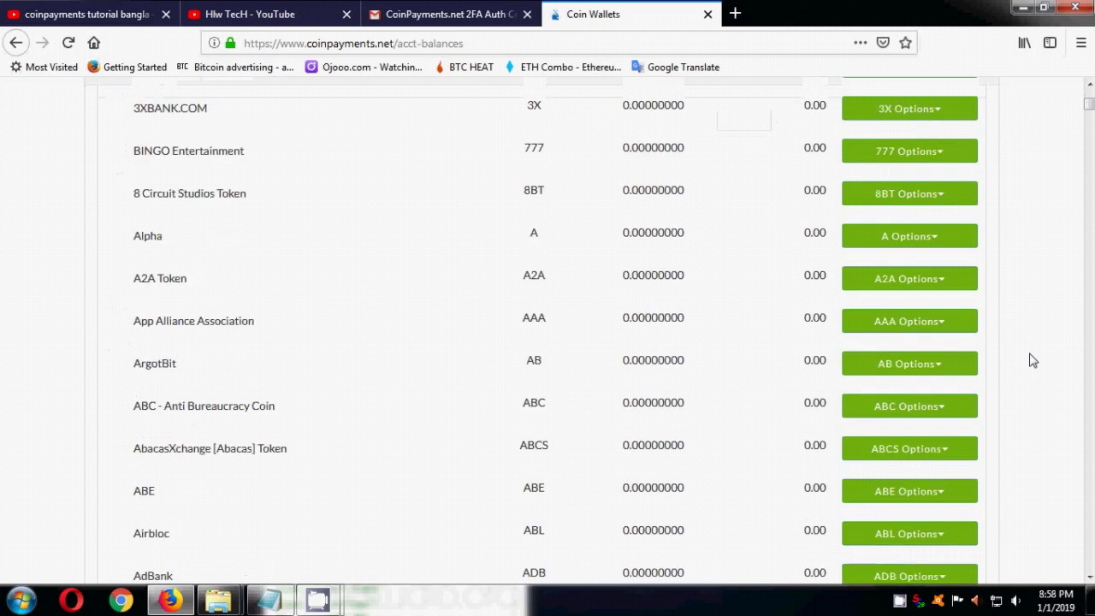
{"action": "left_click", "coordinate": [924, 282]}
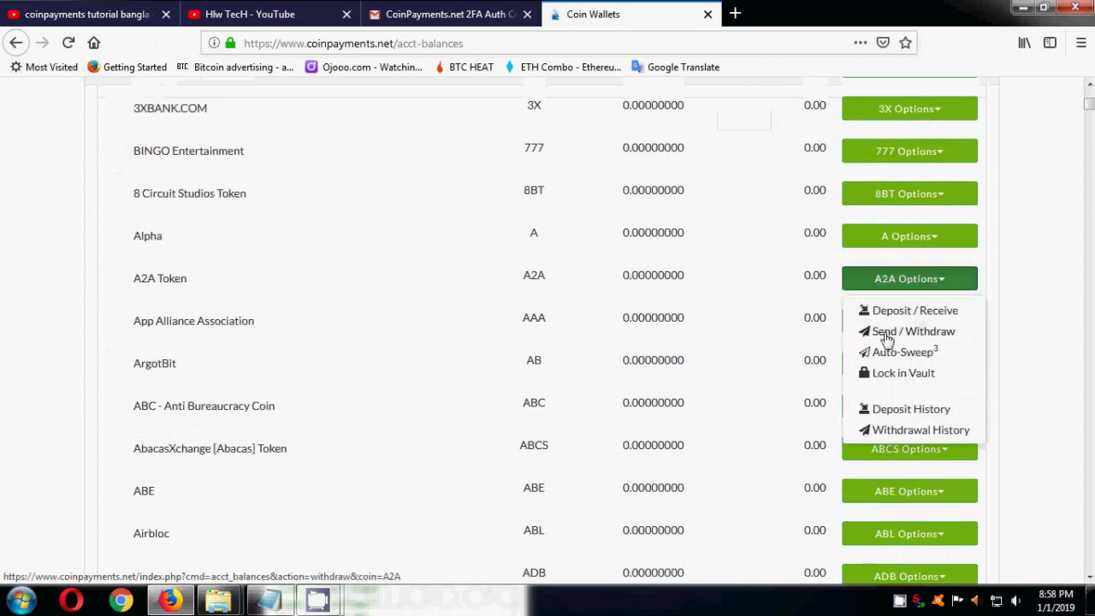
{"action": "left_click", "coordinate": [886, 338]}
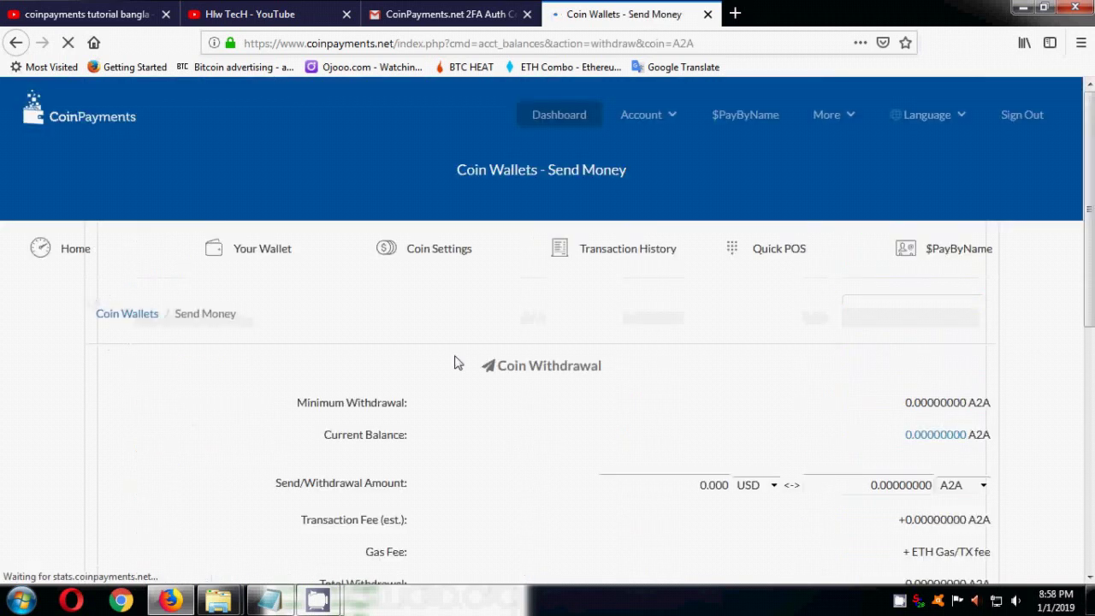
Review the A2A coin withdrawal form, from the amount and fees to the recipient address, note and withdrawal request.
{"action": "scroll", "coordinate": [454, 362], "scroll_direction": "down", "scroll_amount": 3}
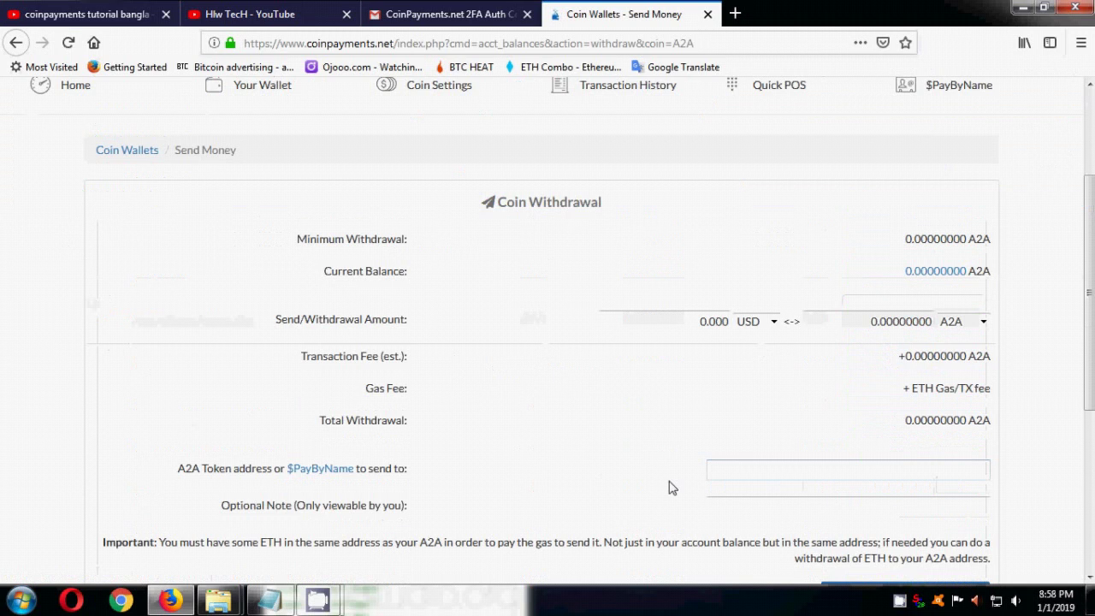
{"action": "scroll", "coordinate": [641, 442], "scroll_direction": "down", "scroll_amount": 3}
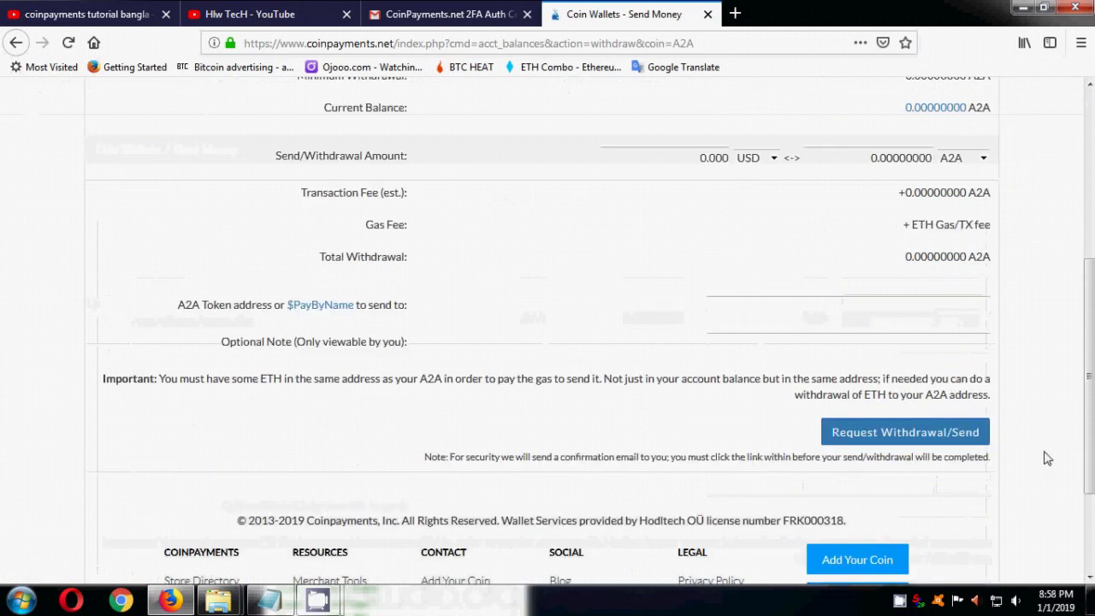
{"action": "scroll", "coordinate": [1035, 445], "scroll_direction": "up", "scroll_amount": 6}
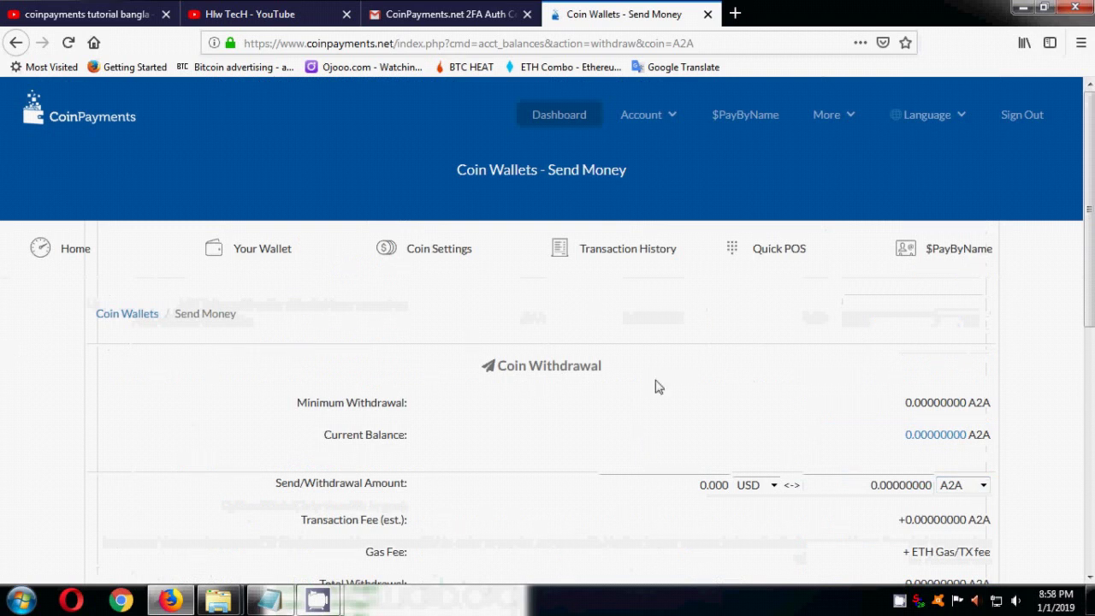
{"action": "scroll", "coordinate": [655, 384], "scroll_direction": "down", "scroll_amount": 5}
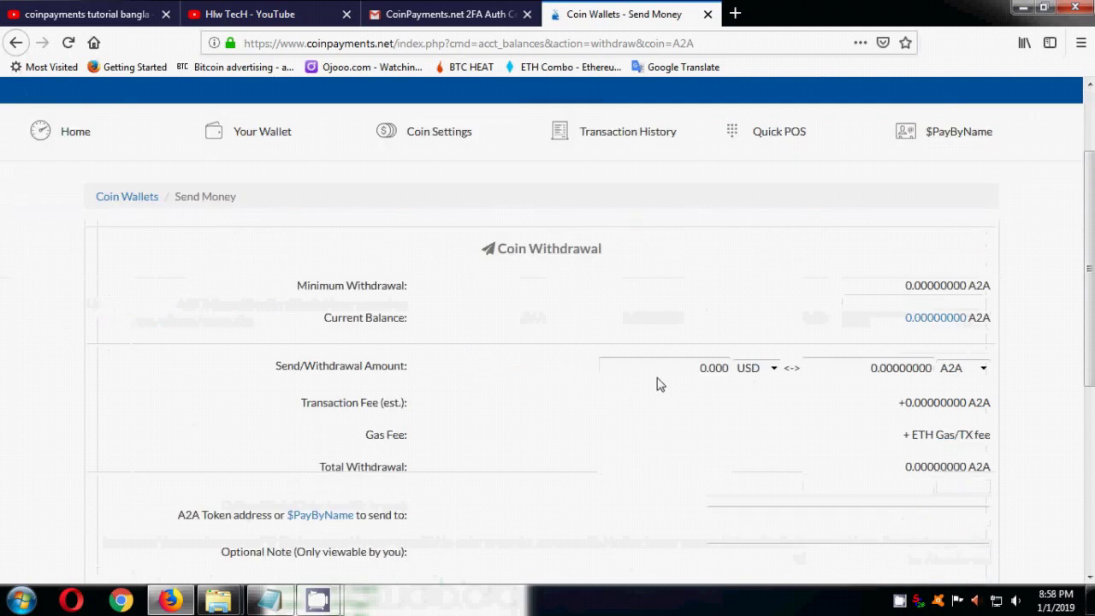
{"action": "scroll", "coordinate": [657, 381], "scroll_direction": "up", "scroll_amount": 5}
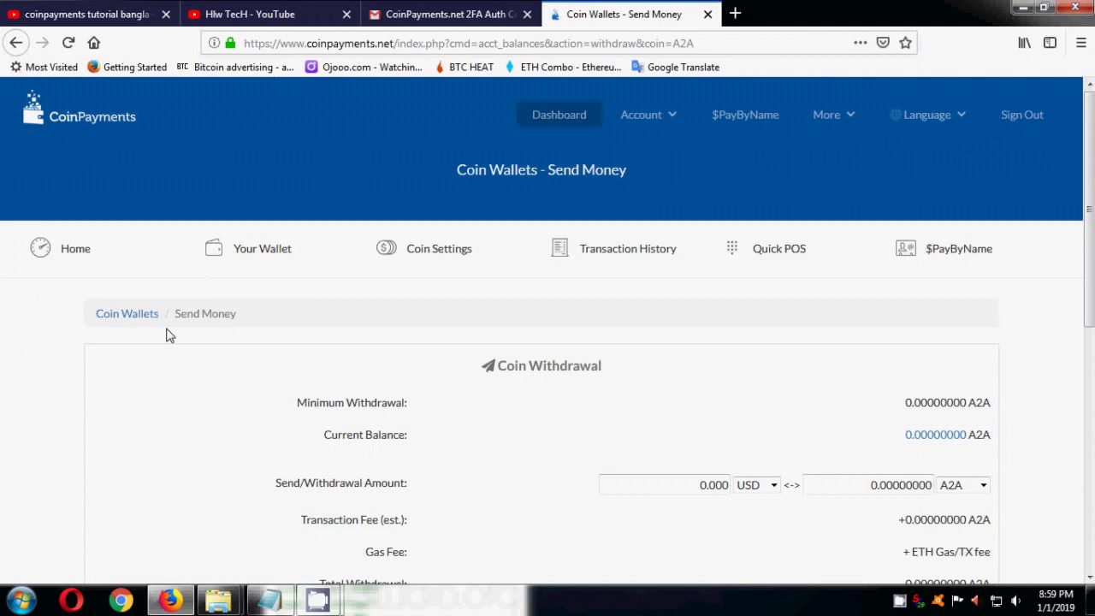
{"action": "left_click", "coordinate": [900, 601]}
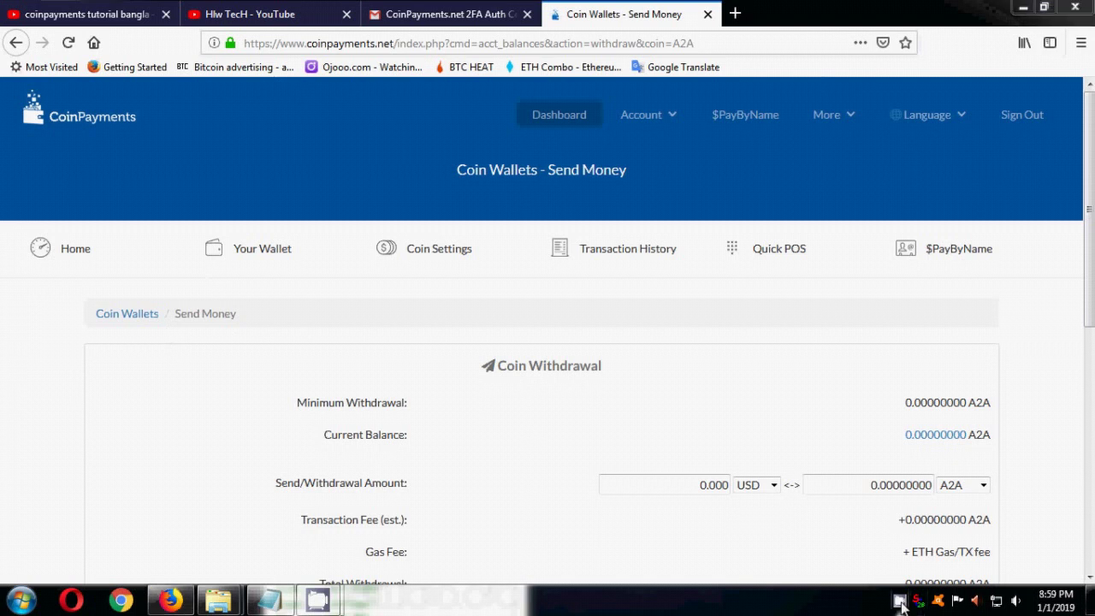